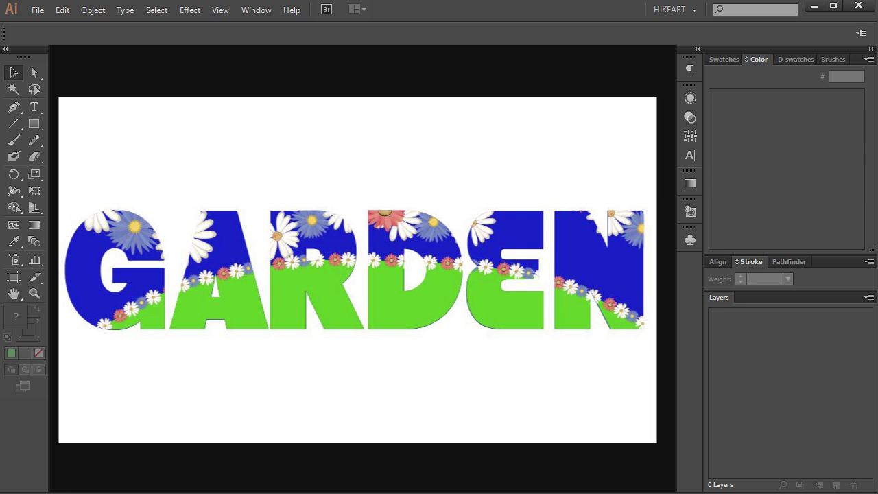
Bring up New Document settings with the Web profile at 960 x 560 pixels.
left_click(38, 10)
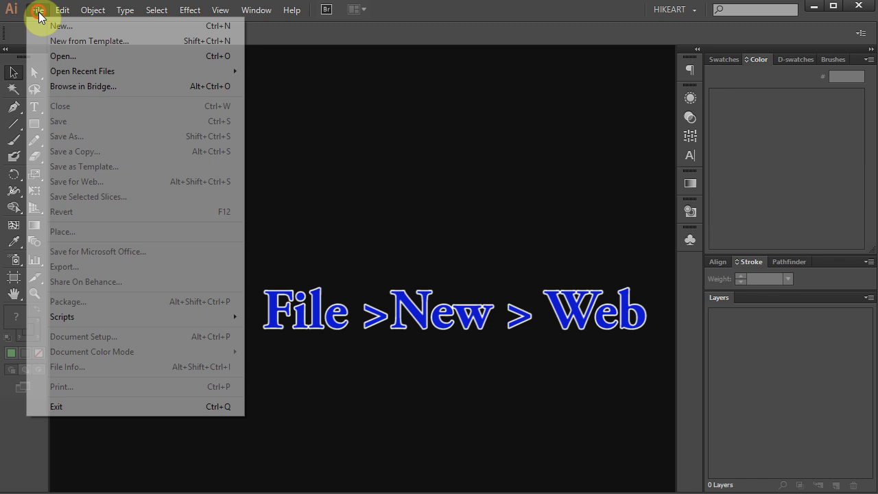
left_click(56, 26)
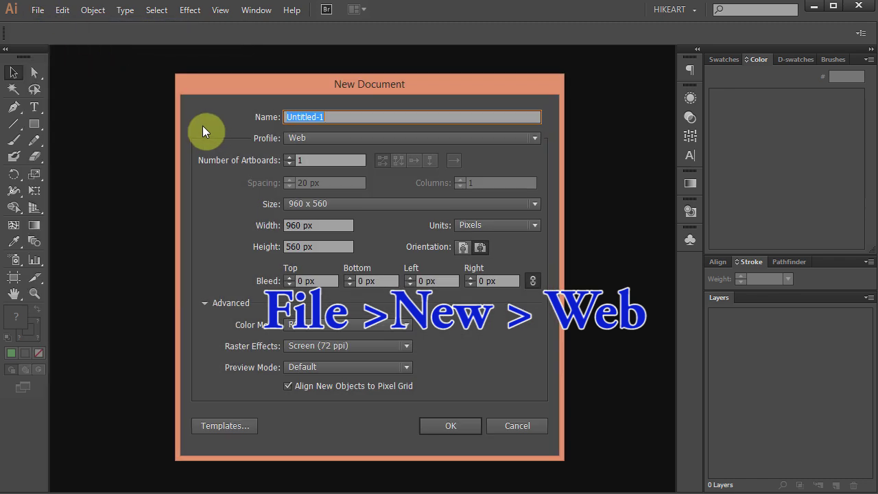
Create the 960 x 560 document and start a text object set in the Strenuous font.
left_click(463, 425)
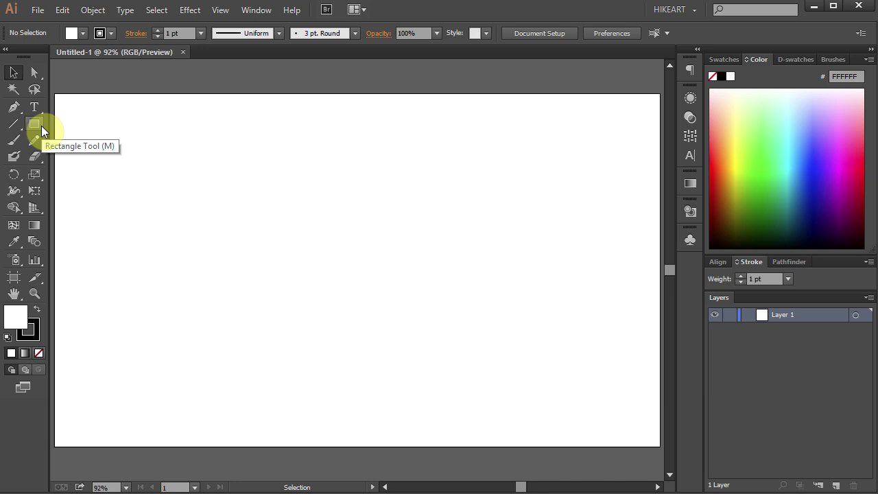
left_click_drag(39, 124, 35, 108)
left_click(35, 108)
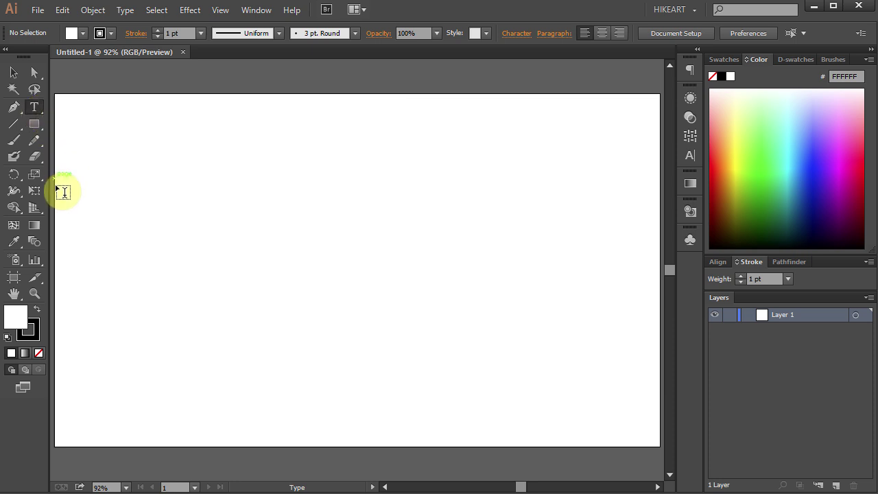
left_click(63, 296)
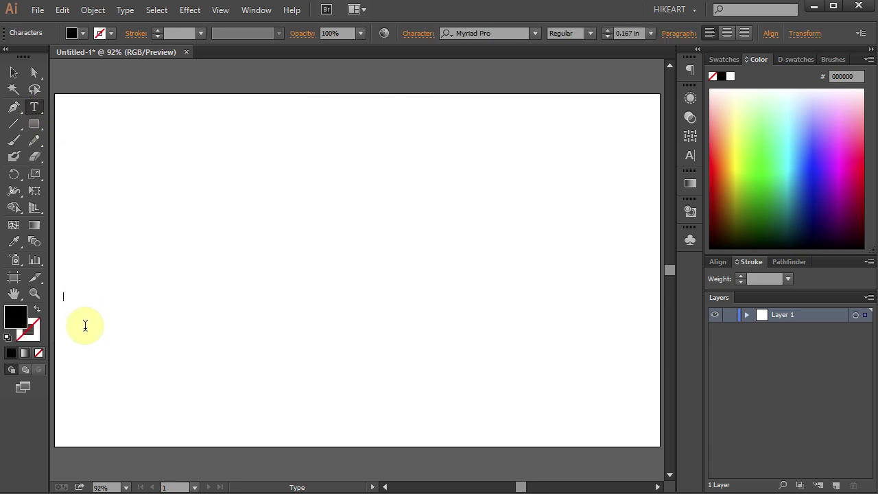
left_click(500, 34)
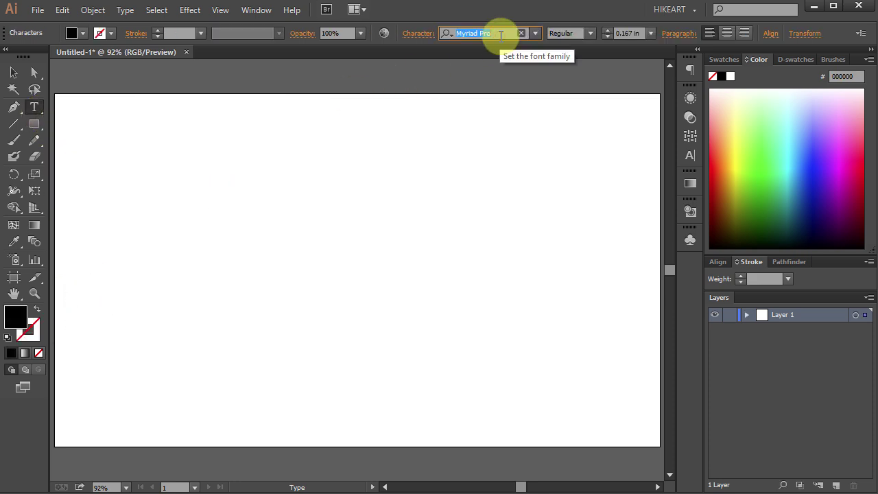
type("STR")
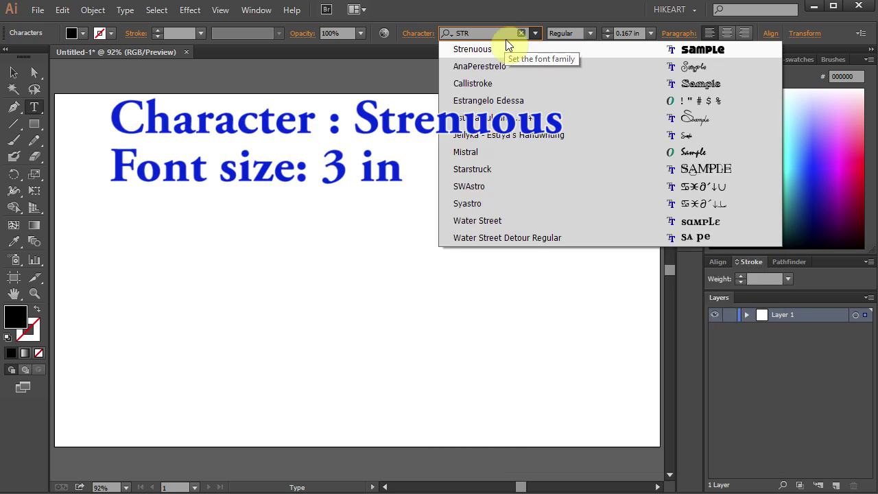
left_click(510, 48)
Type GARDEN at 3 in size across the left of the artboard.
left_click(625, 33)
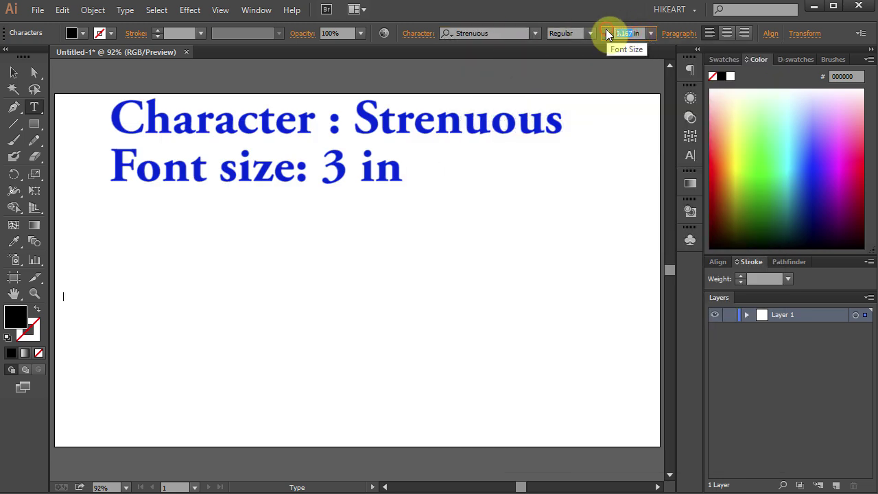
type("3")
key("Return")
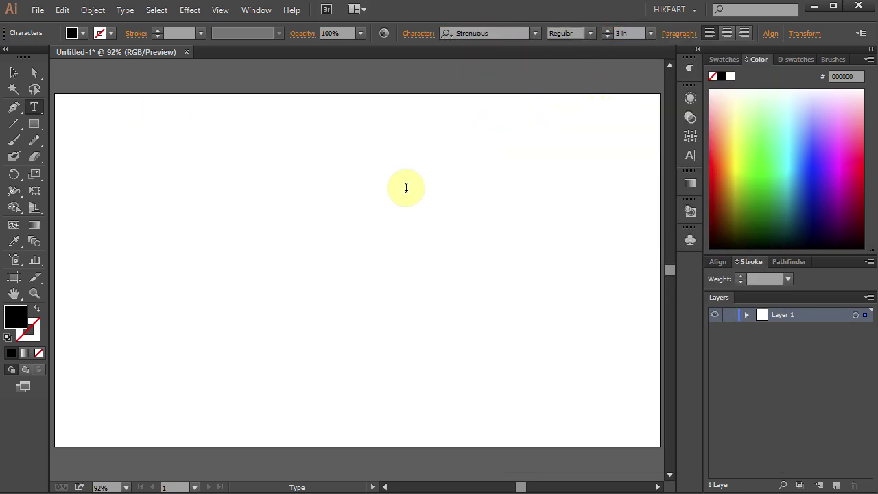
left_click(153, 320)
type("GARD")
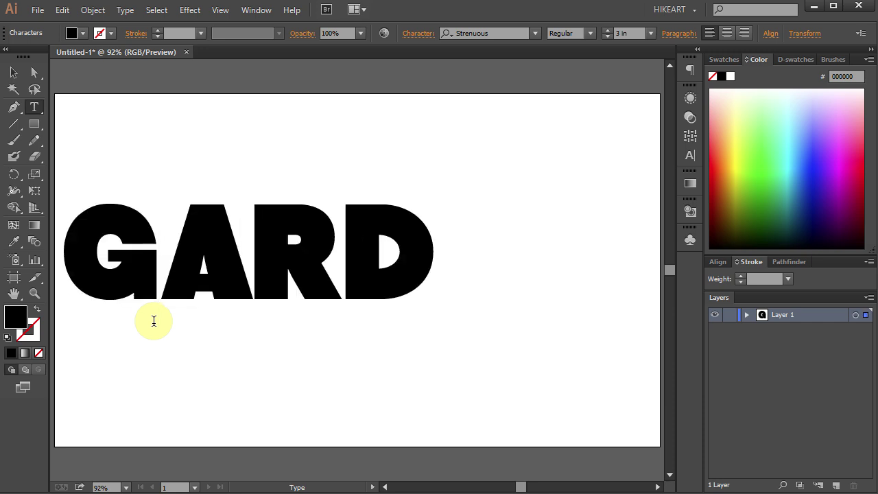
type("EN")
key("Escape")
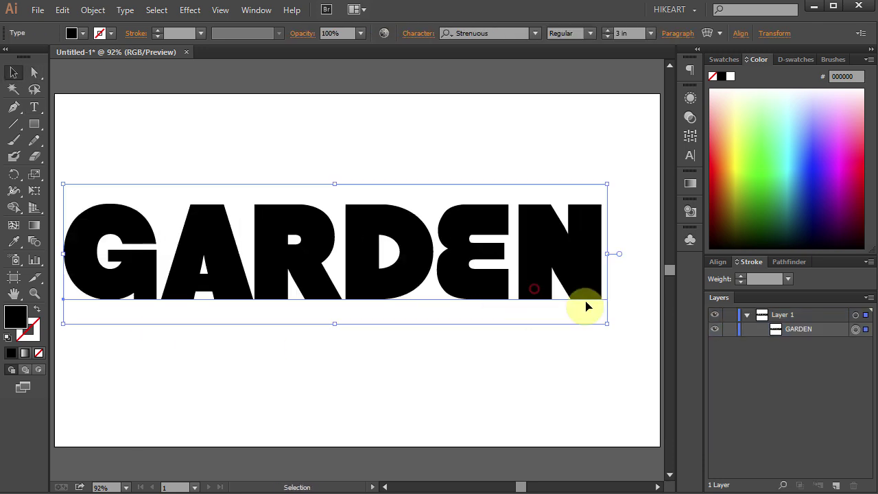
Select the GARDEN lettering, switch to Draw Inside mode on it, then deselect.
left_click(362, 396)
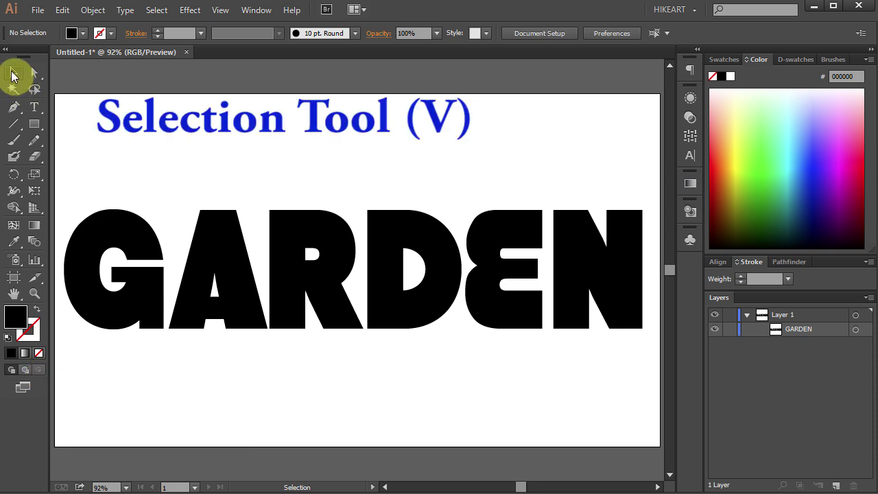
left_click(221, 235)
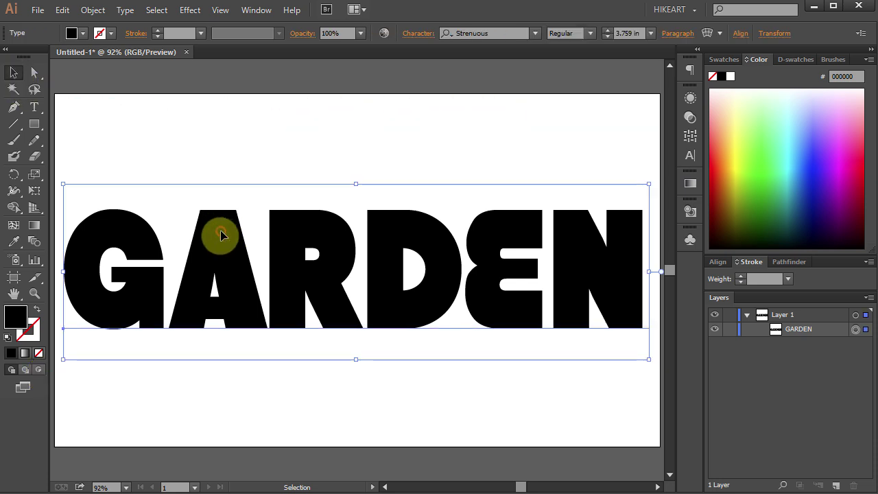
left_click(39, 369)
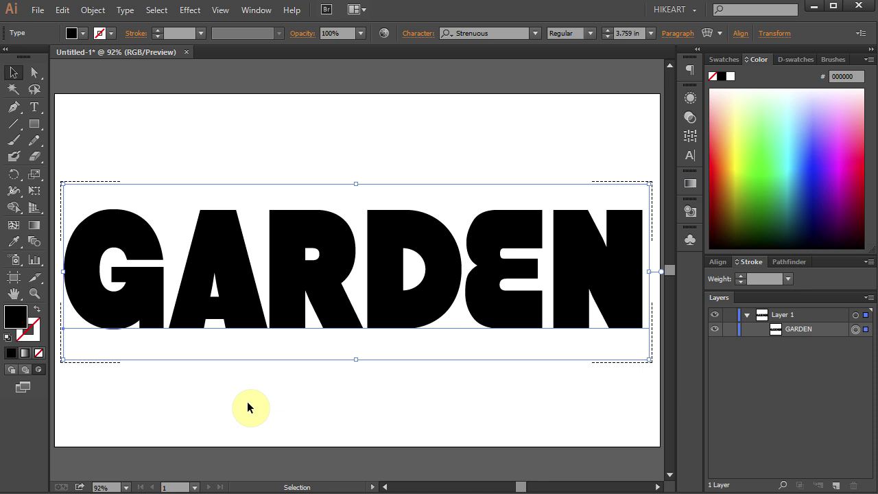
left_click(161, 427)
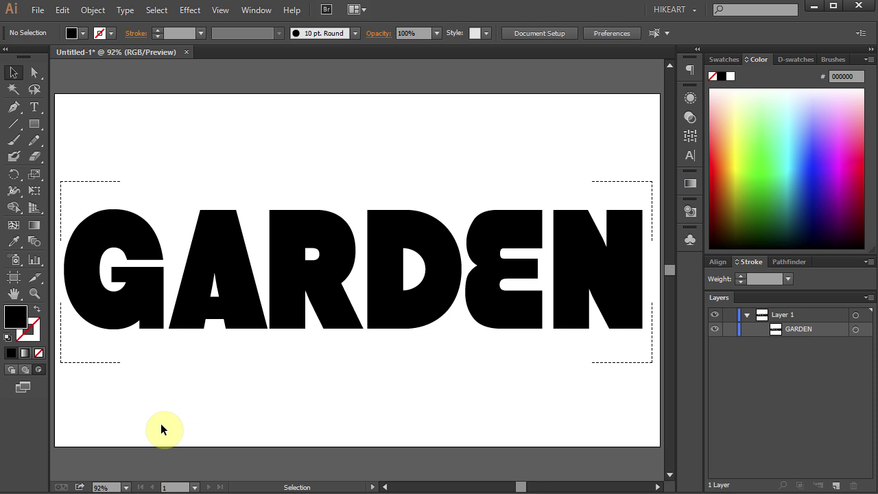
Draw a closed pink curved shape with the Pen over the tops of R and D.
left_click(13, 107)
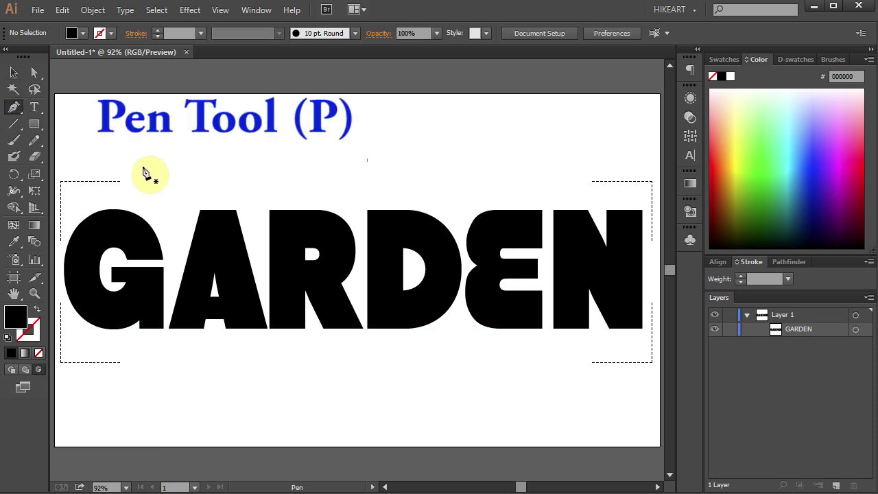
left_click(851, 139)
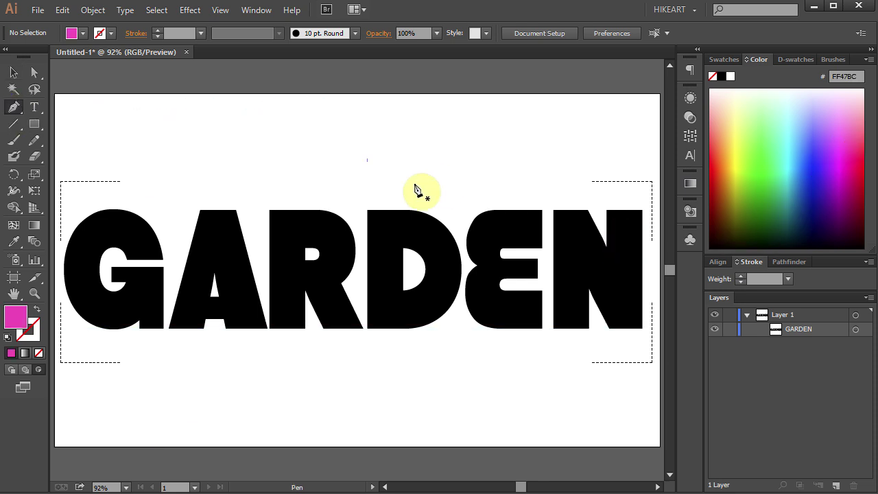
left_click(248, 169)
left_click_drag(381, 232, 457, 229)
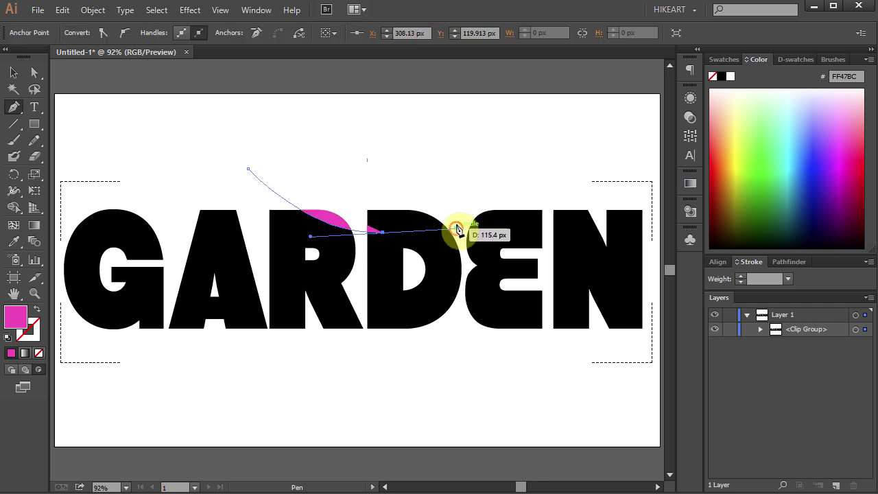
left_click(485, 181)
left_click(247, 168)
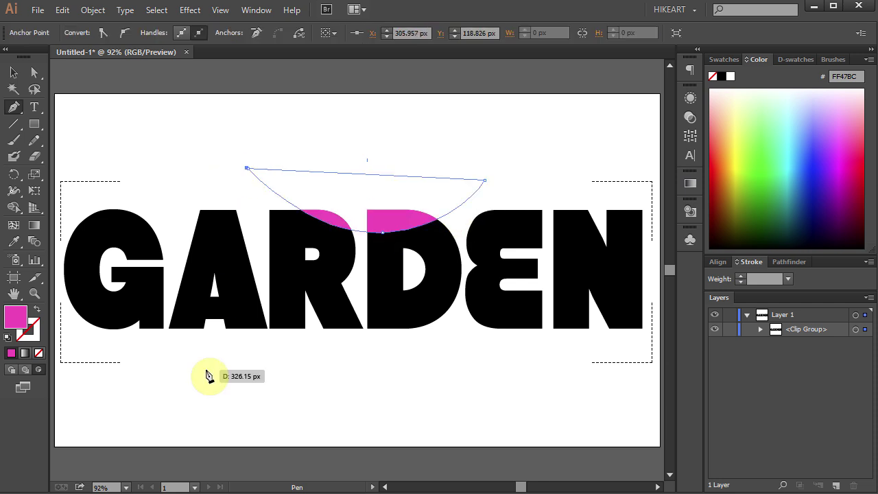
left_click(34, 123)
Draw a pink rectangle across the bottom of E and N.
left_click_drag(35, 127, 86, 120)
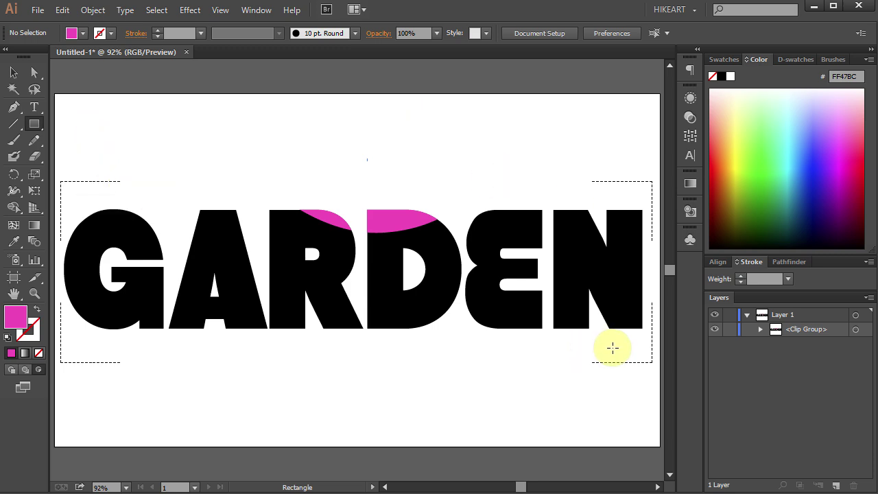
left_click_drag(612, 348, 518, 302)
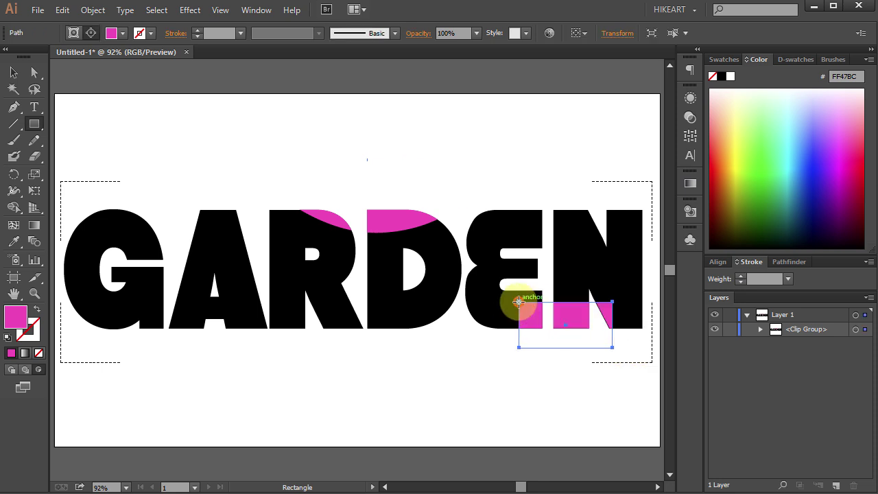
left_click(447, 412, "ctrl")
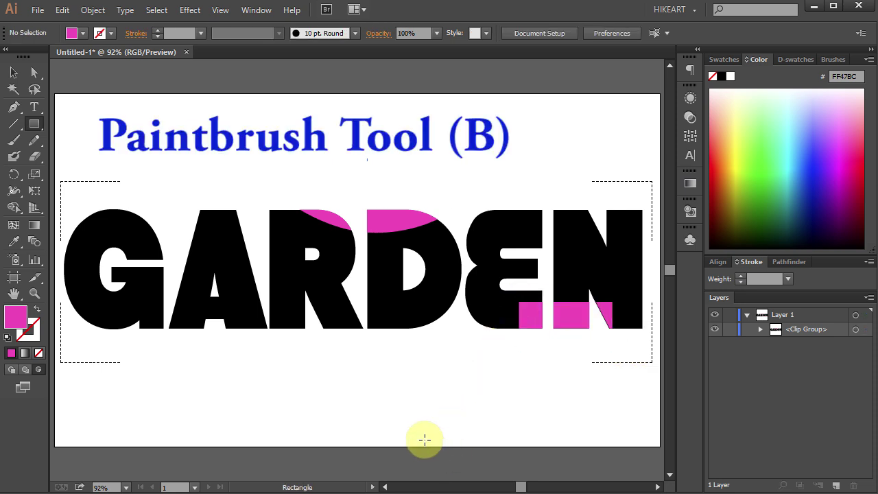
Paint a 10 pt round pink brush stroke with no fill from the A through the R into the D.
left_click(14, 141)
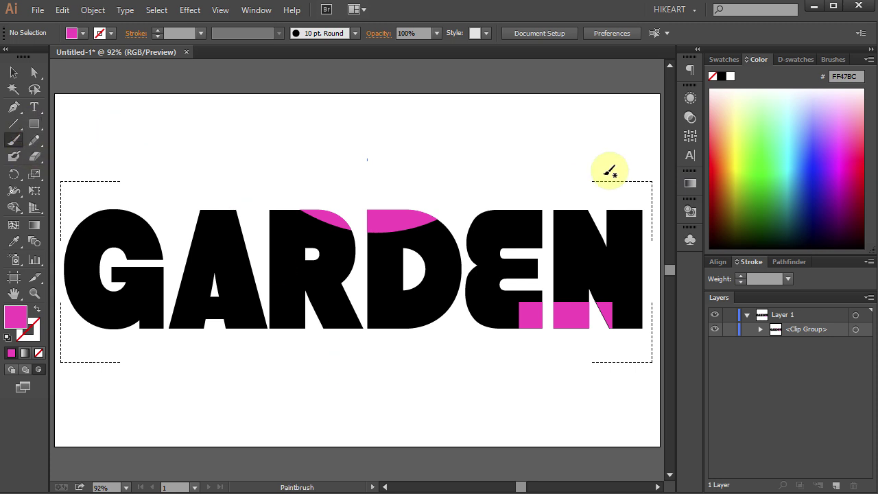
left_click(831, 59)
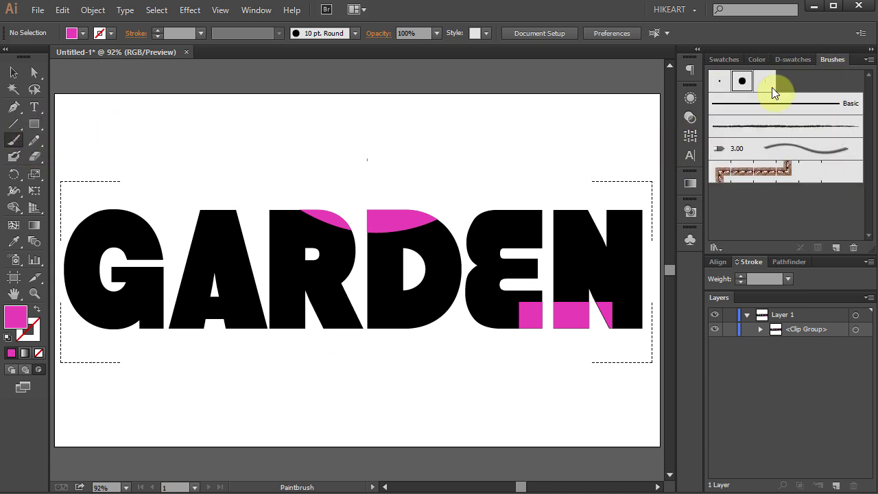
left_click(747, 86)
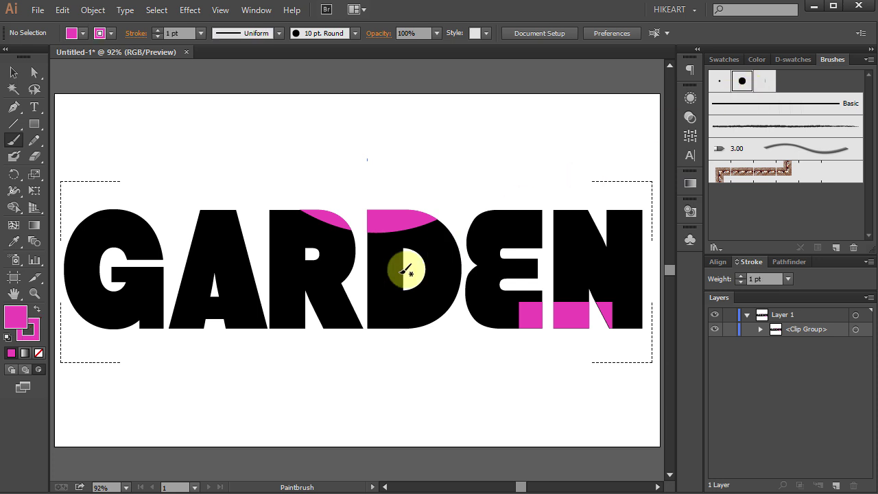
left_click(38, 353)
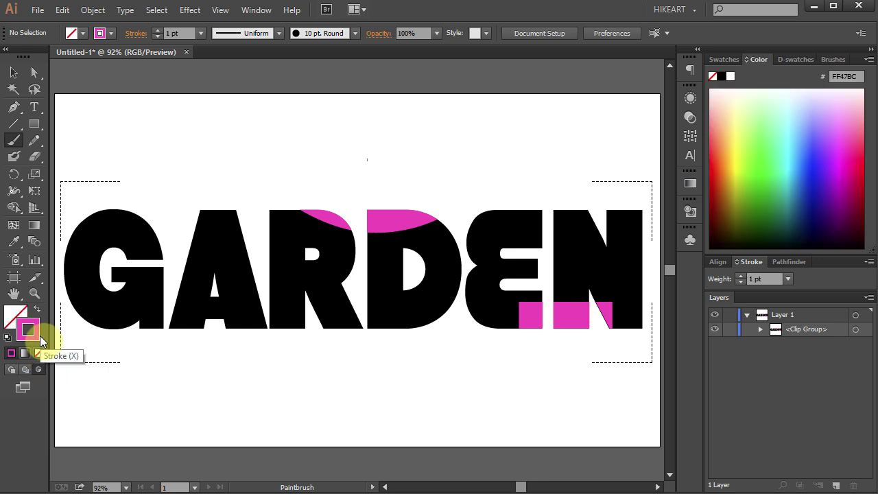
left_click(834, 60)
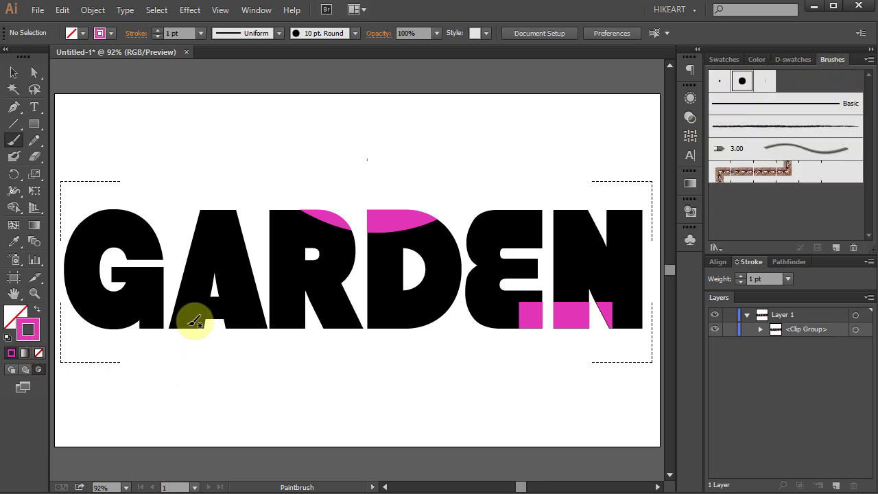
mouse_move(185, 307)
left_mouse_down()
mouse_move(297, 280)
mouse_move(407, 271)
left_mouse_up()
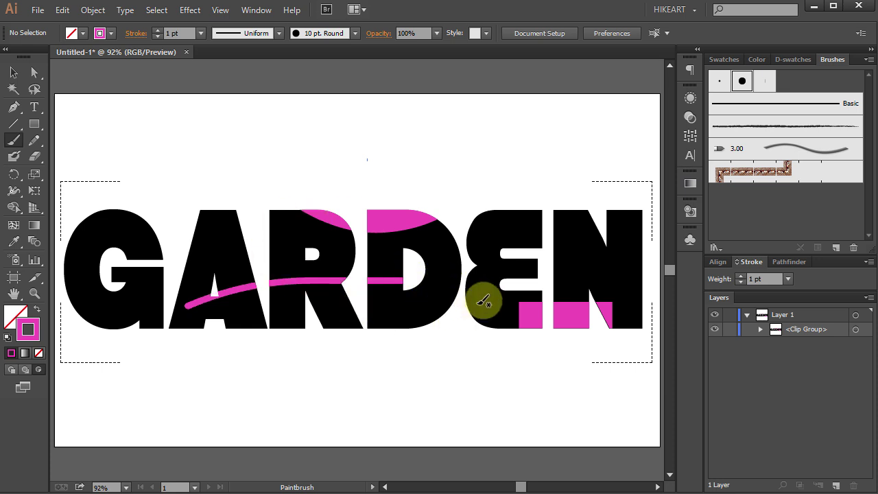
Expand the GARDEN clip group in Layers and lock the GARDEN text.
left_click(33, 72)
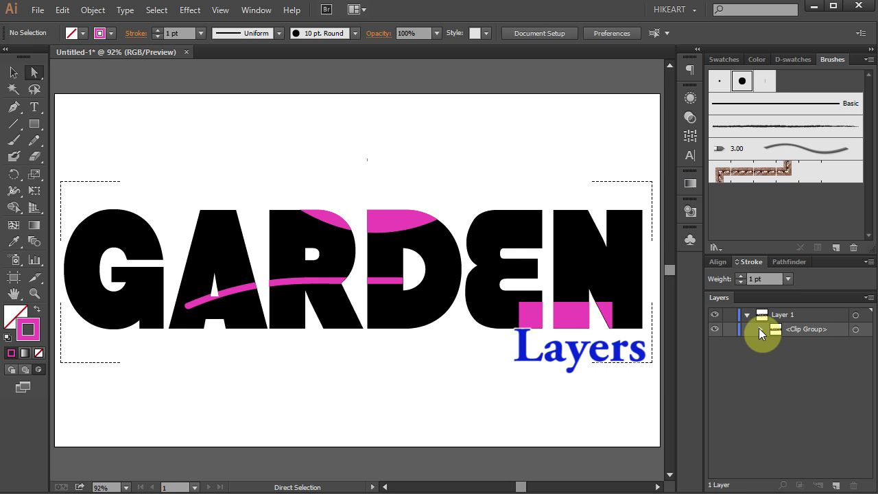
left_click(758, 329)
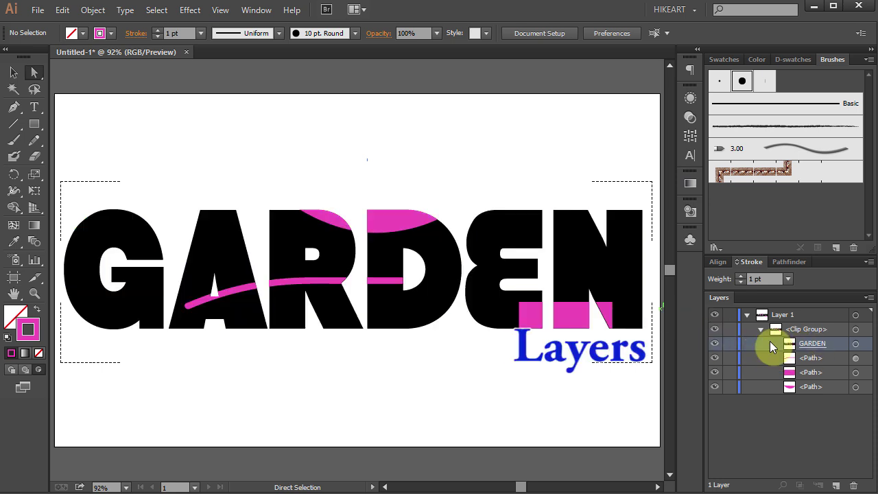
left_click(730, 344)
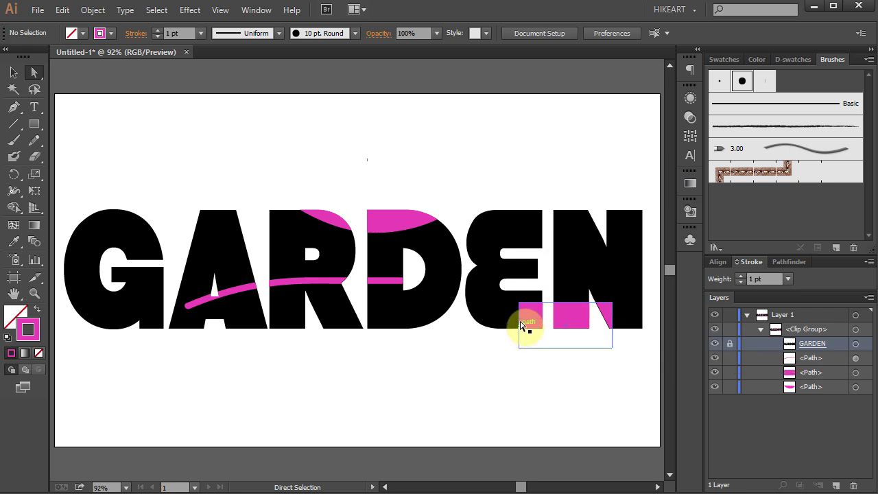
Delete the pink rectangle under E and N via the Layers trash.
left_click(573, 320)
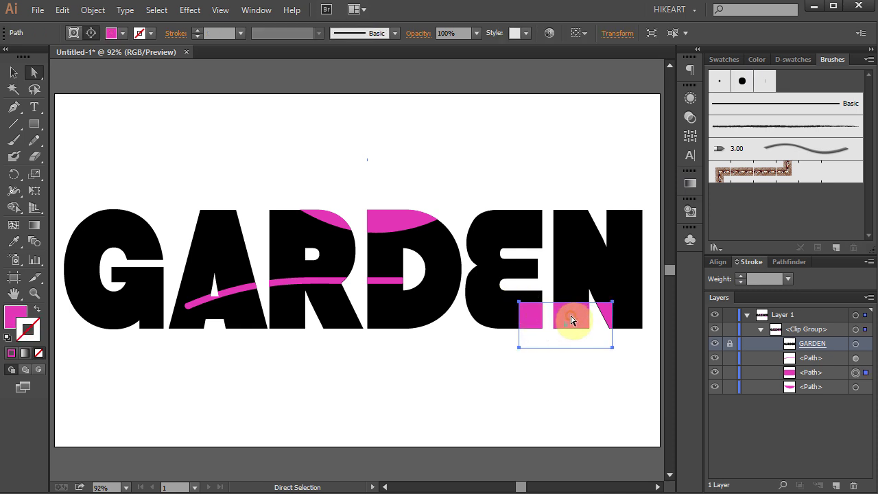
left_click(855, 373)
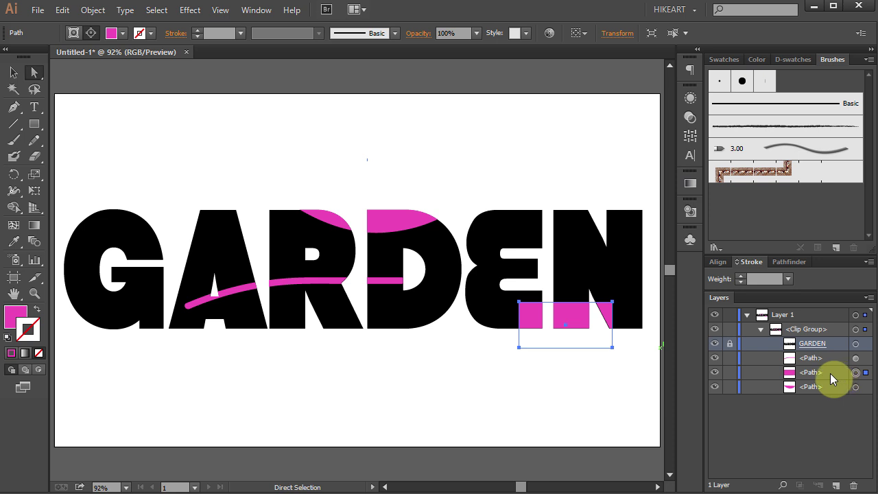
left_click(830, 373)
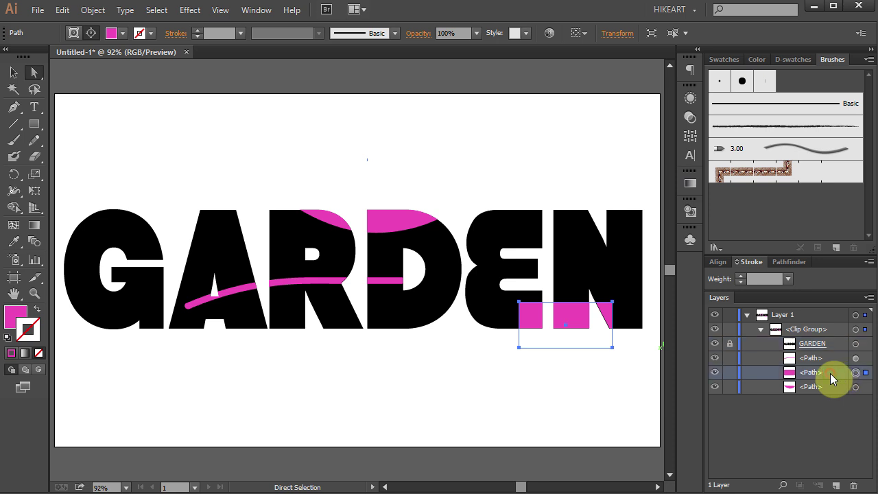
left_click_drag(835, 372, 855, 487)
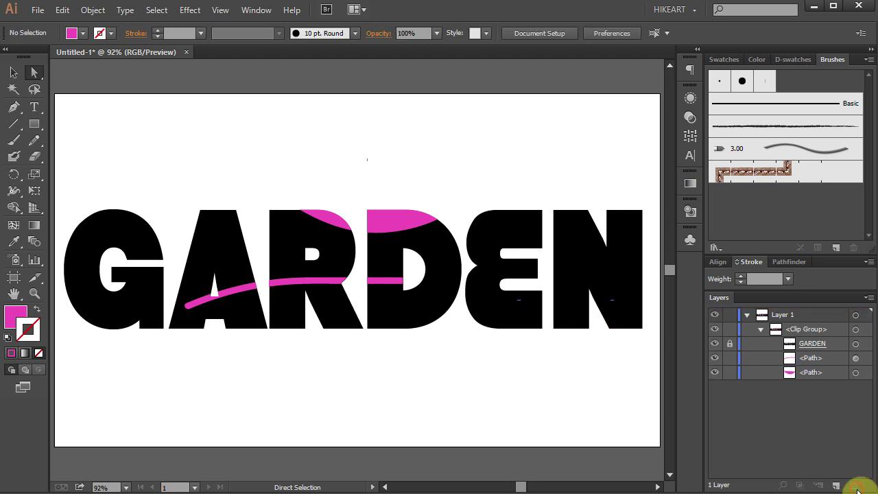
Delete the pink arc over R and D via the Layers trash.
left_click(410, 218)
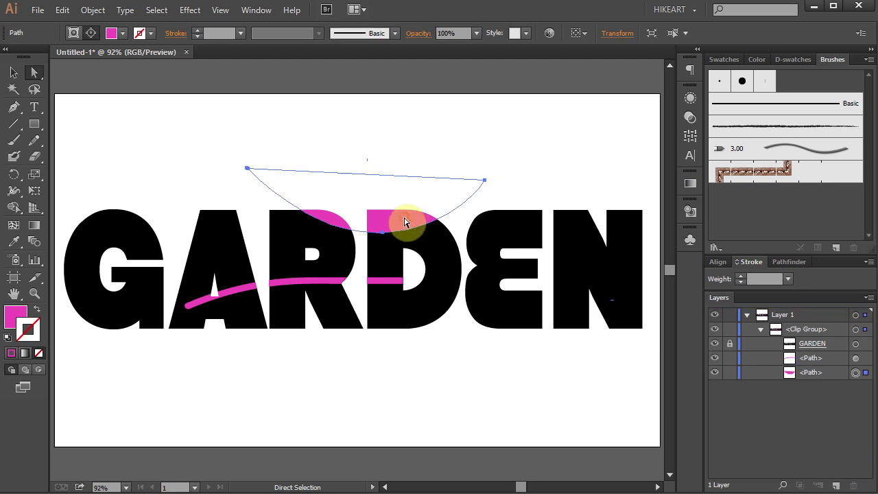
left_click(836, 372)
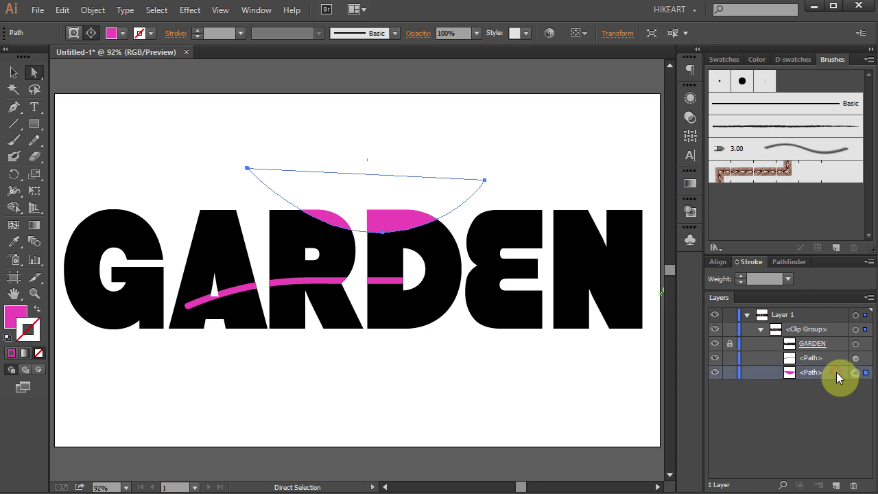
left_click_drag(835, 372, 852, 485)
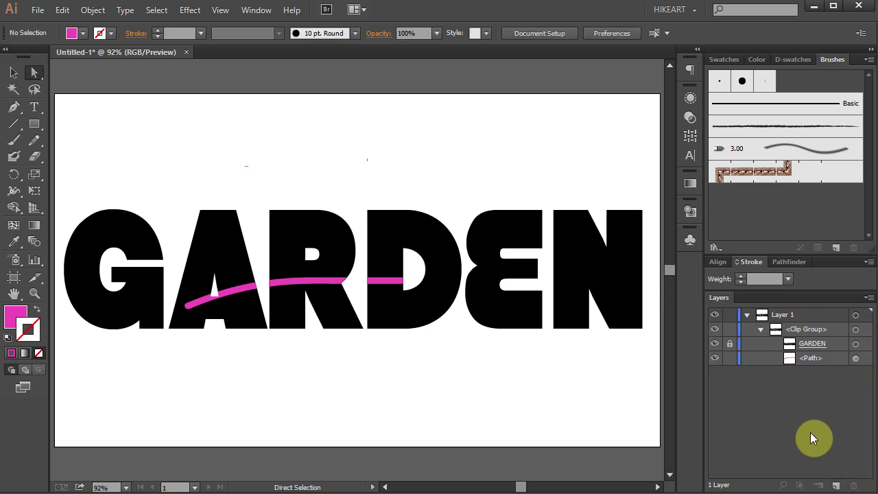
Stretch the pink stroke's end anchors out past the G and the N.
left_click(355, 284)
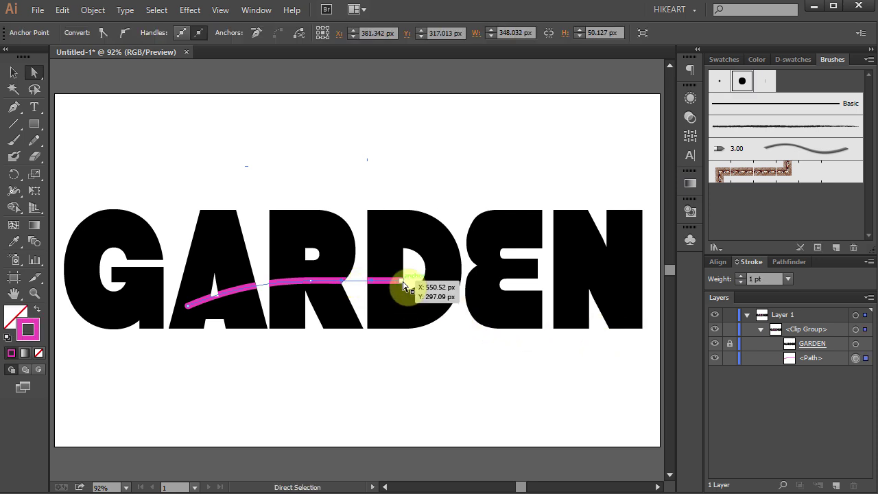
left_click_drag(404, 285, 650, 328)
left_click_drag(186, 307, 64, 349)
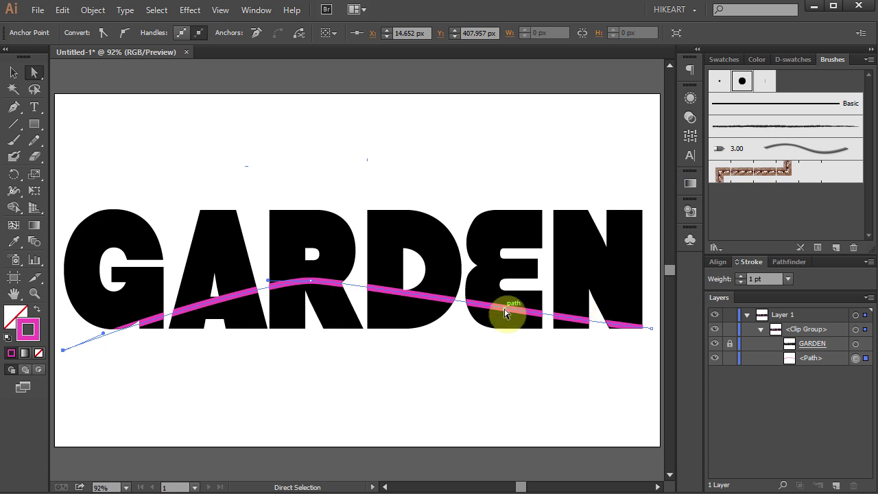
Add anchor points and drag them up to bend the stroke into an arch through R and D.
left_click(14, 107)
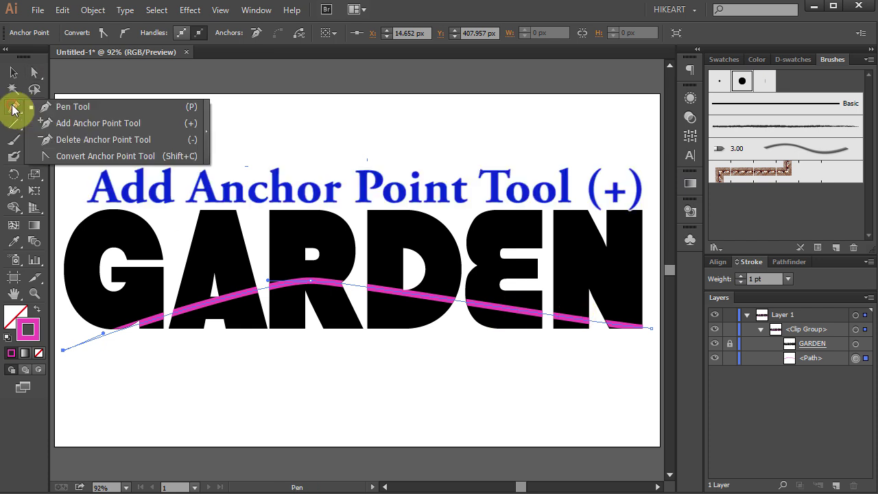
left_click(69, 124)
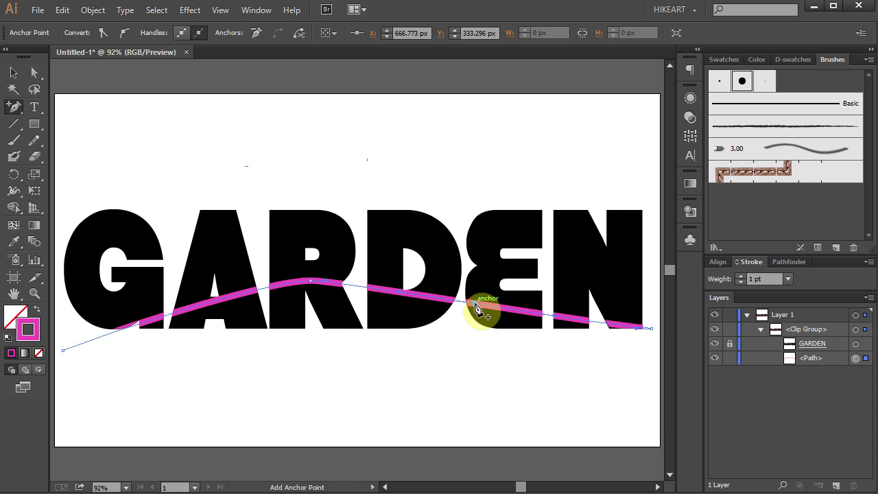
left_click(210, 307)
left_click(34, 72)
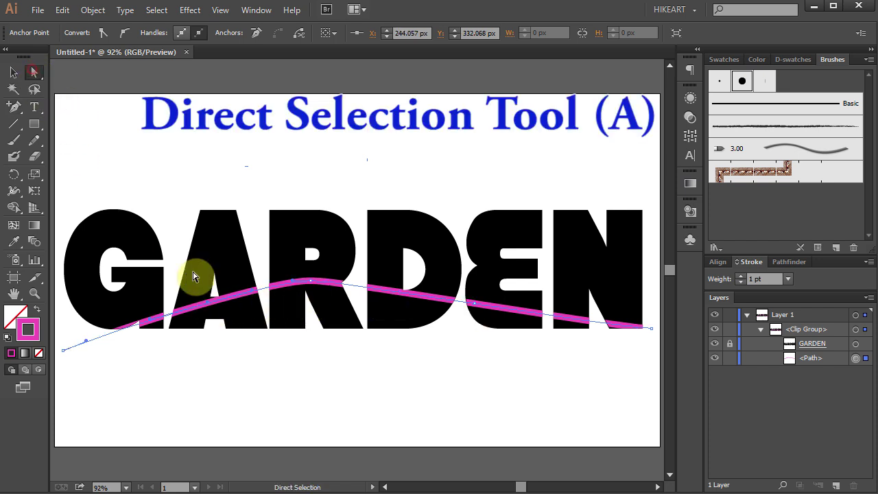
left_click(210, 306)
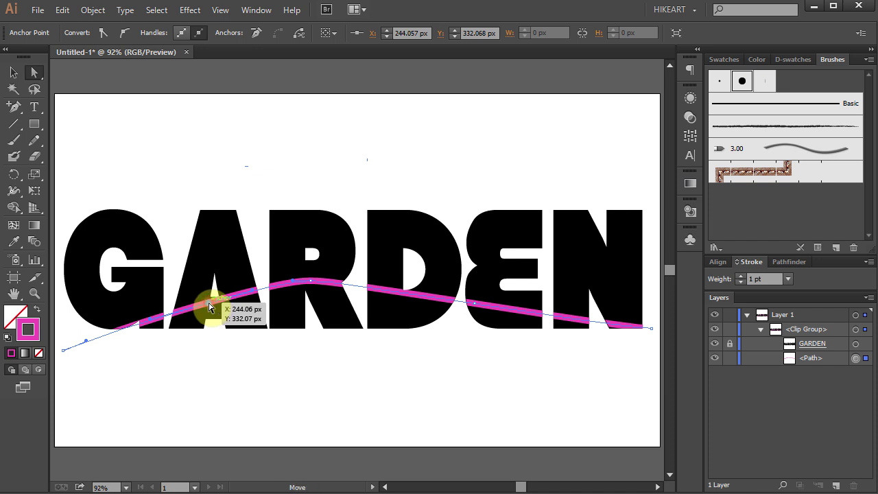
left_click_drag(211, 306, 211, 283)
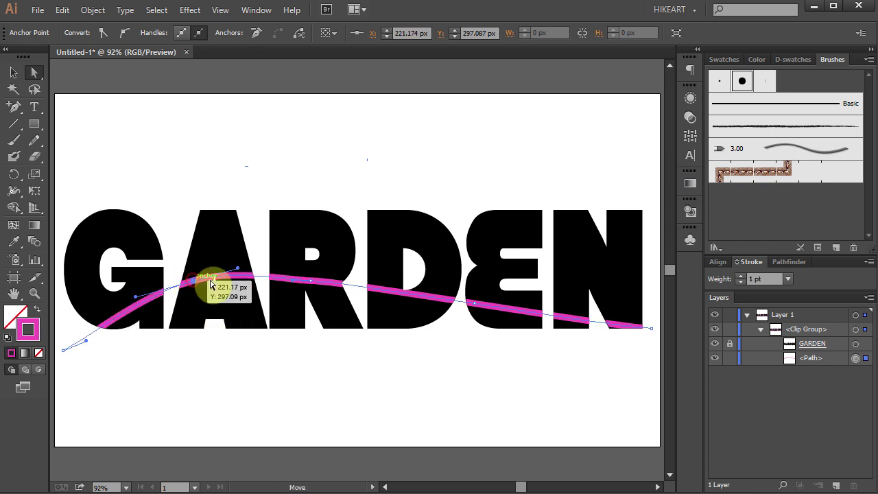
left_click_drag(307, 288, 313, 254)
left_click(510, 275)
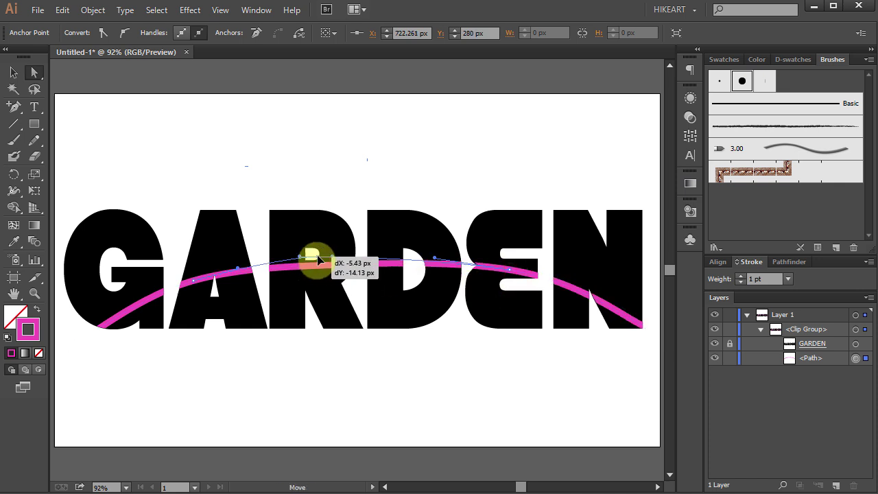
left_click_drag(660, 337, 607, 350)
scroll(588, 372, "left", 3)
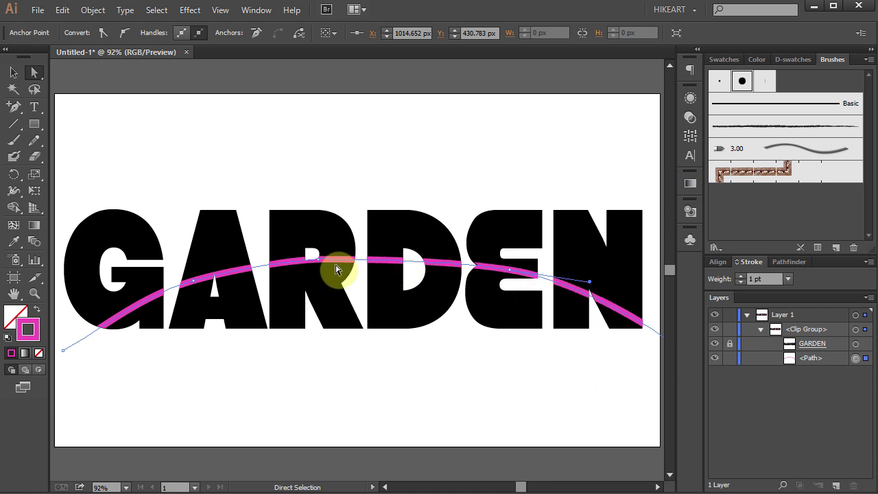
left_click(835, 360)
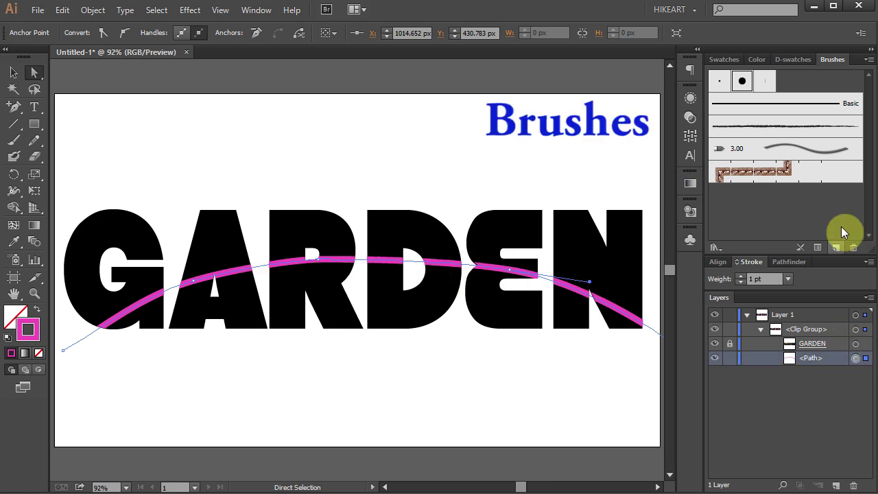
Apply the Mixed Bouquet brush from the Borders_Novelty library to the arched stroke.
left_click(717, 247)
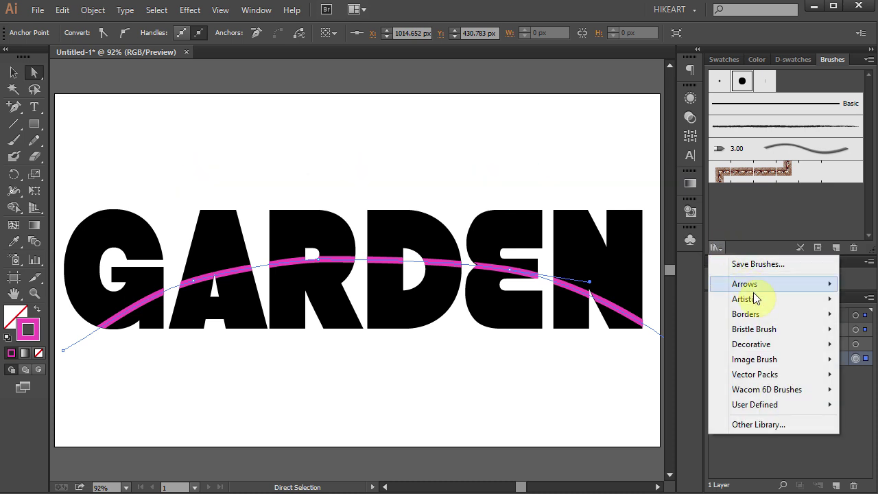
mouse_move(771, 317)
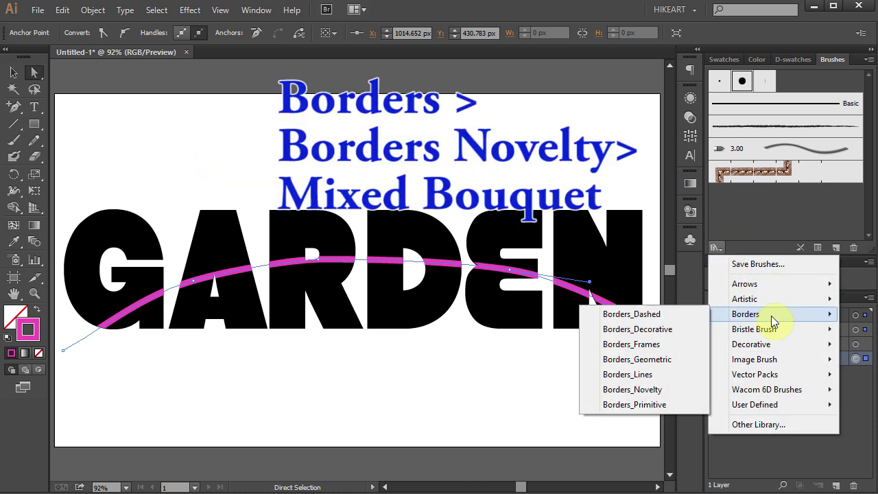
left_click(643, 391)
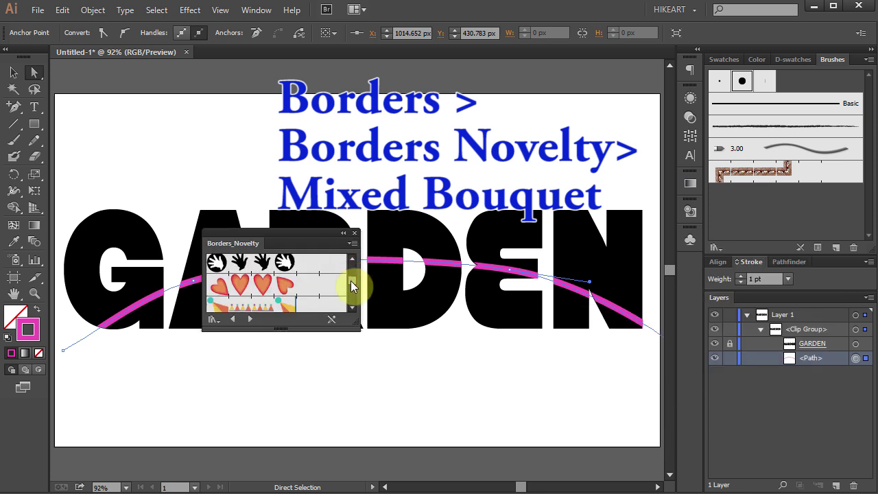
scroll(353, 288, "down", 5)
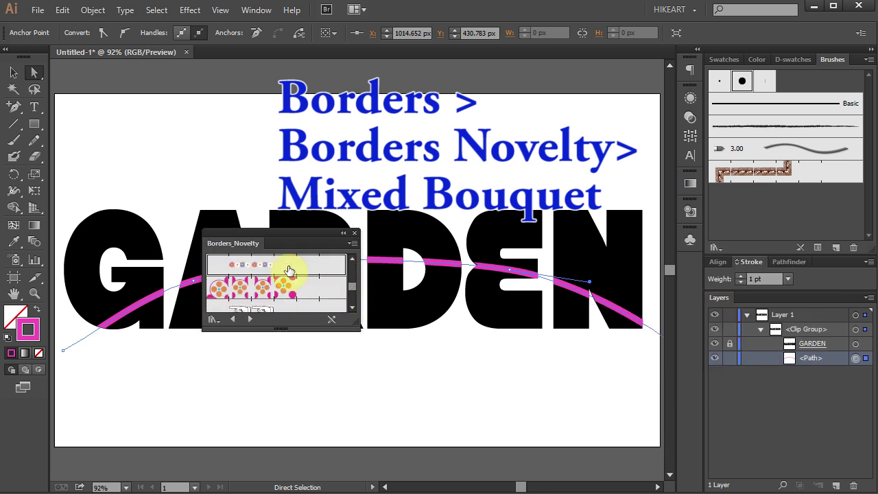
left_click(288, 265)
left_click(353, 232)
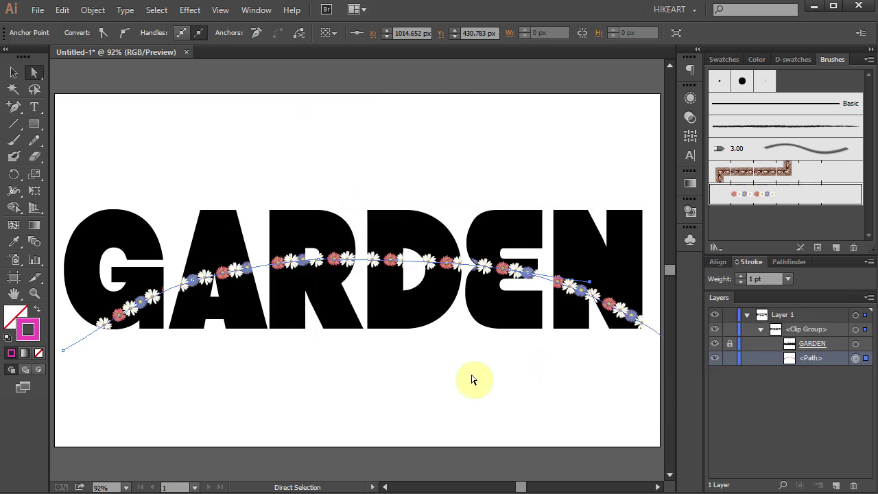
left_click(471, 378)
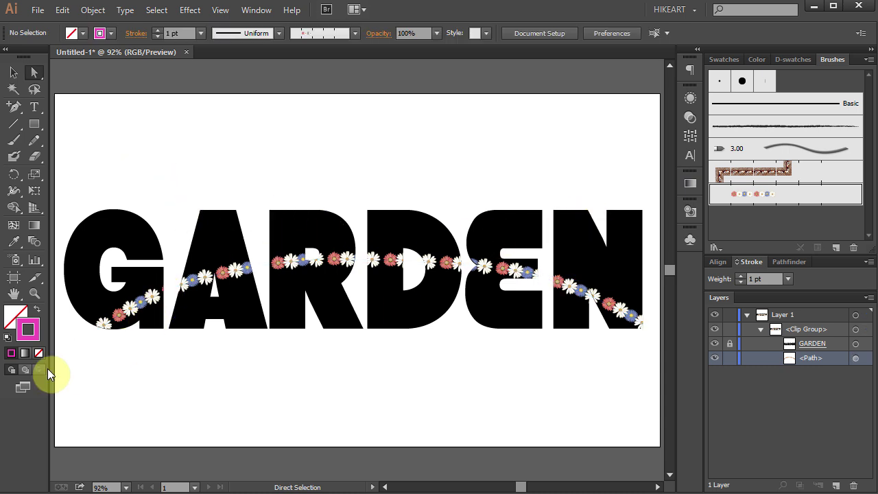
Unlock and select the GARDEN text and turn on Draw Inside mode.
left_click(729, 344)
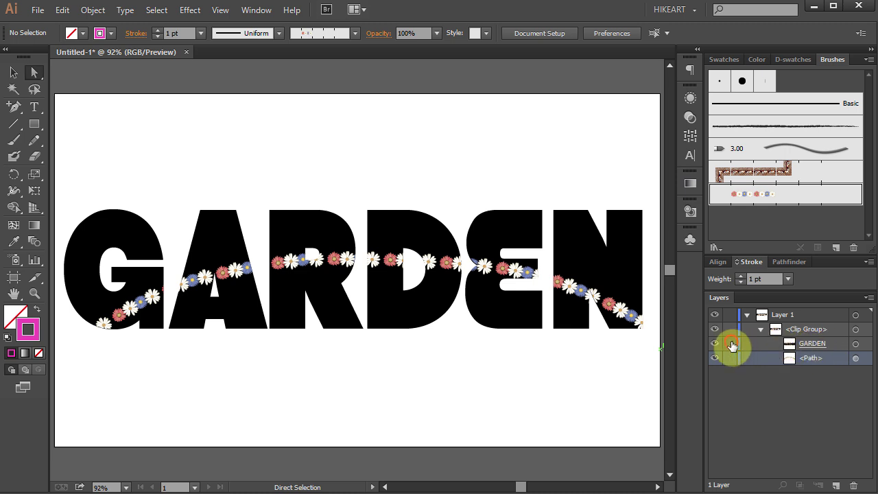
left_click(855, 343)
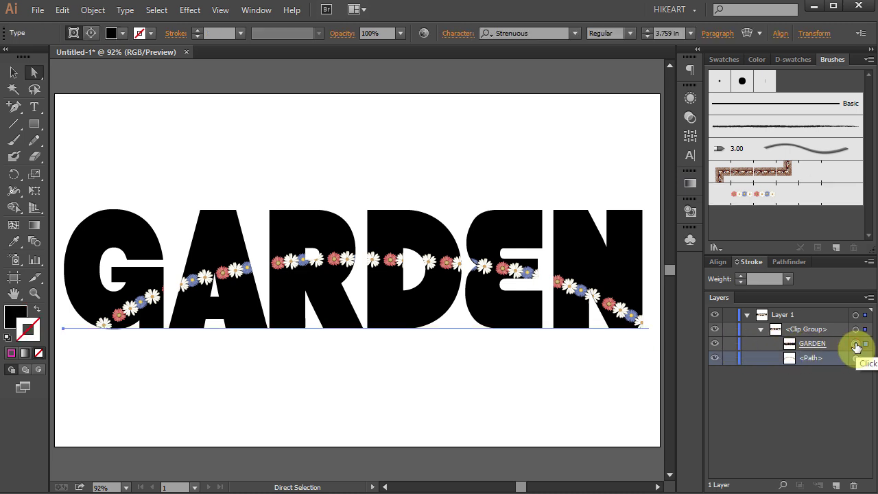
left_click(39, 369)
left_click(38, 368)
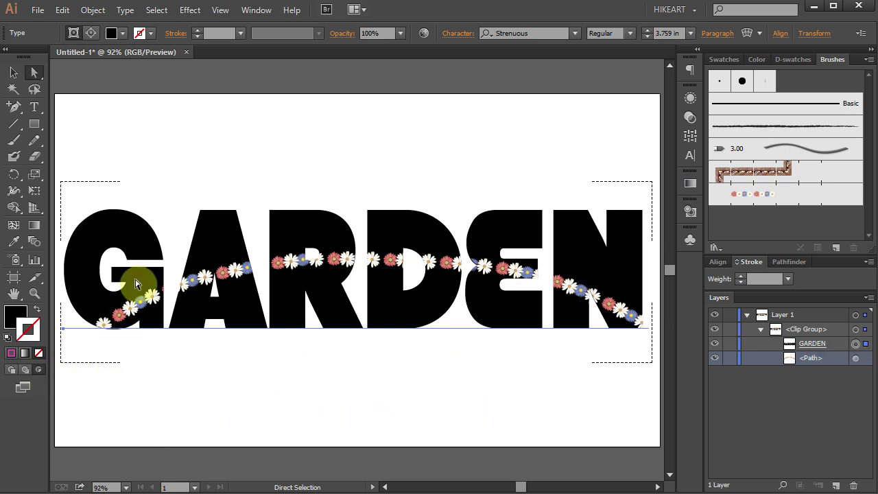
Paint flower strokes across the G and the top of the N, then relock GARDEN.
left_click(13, 142)
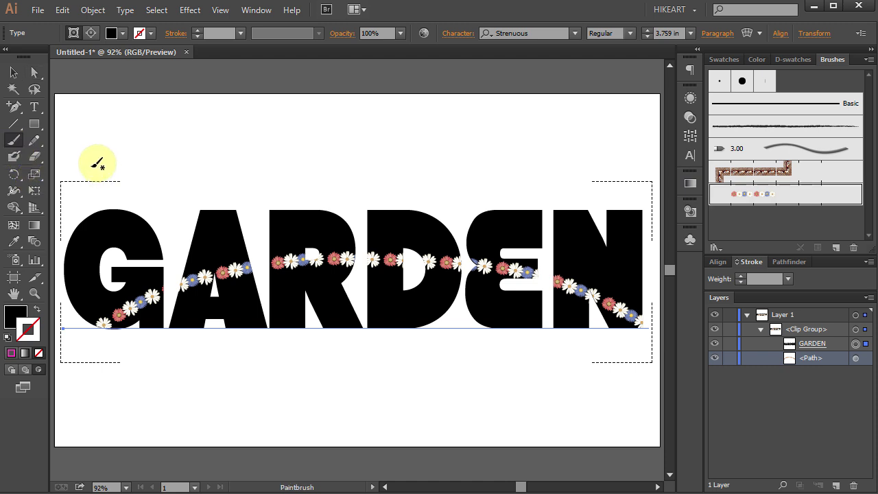
mouse_move(82, 171)
left_mouse_down()
mouse_move(127, 225)
mouse_move(176, 232)
left_mouse_up()
left_click_drag(597, 197, 664, 239)
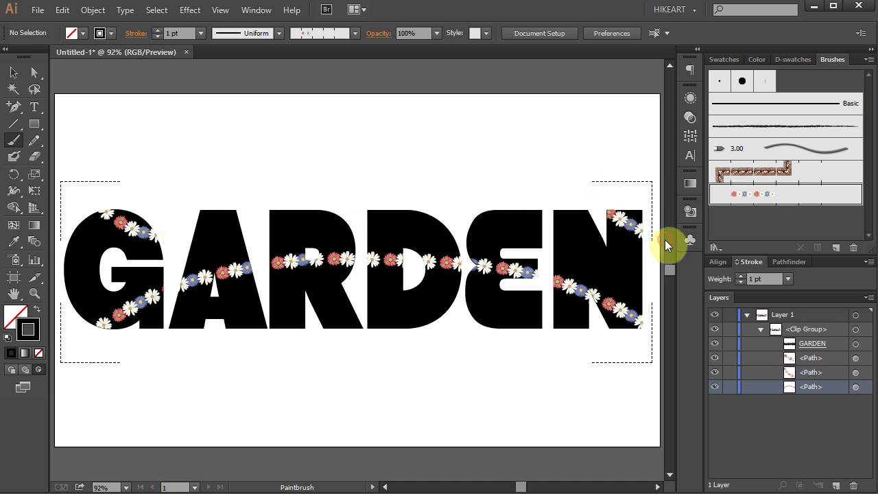
left_click(730, 345)
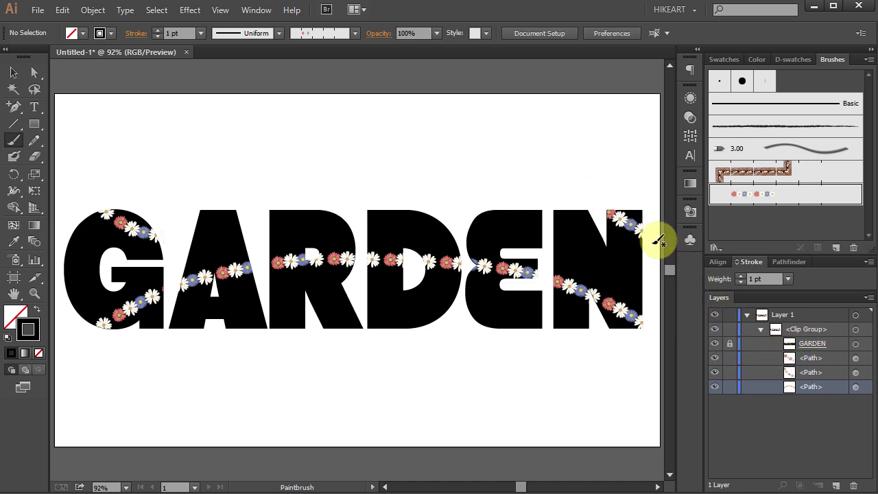
Set the N's flower stroke weight to 3 pt.
left_click(34, 72)
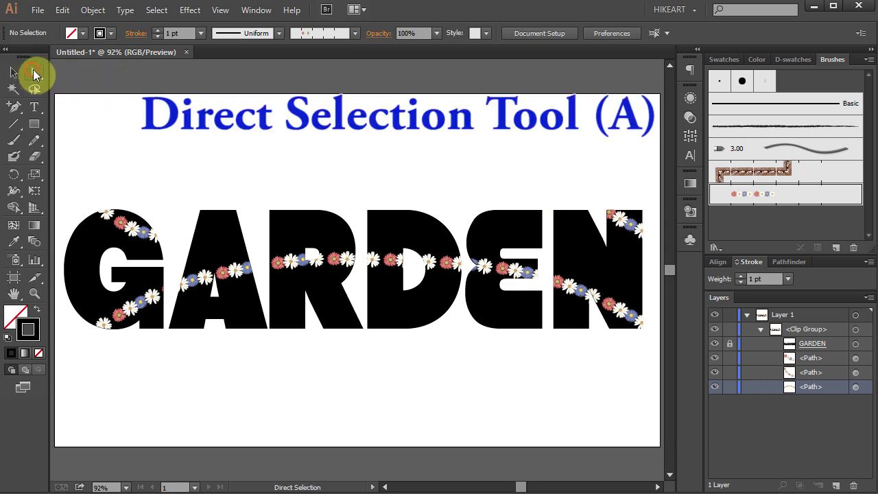
left_click(631, 228)
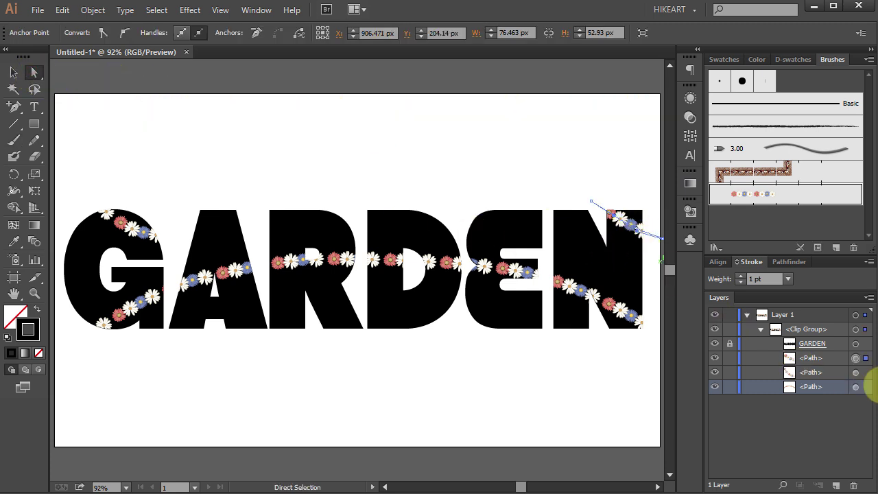
left_click(855, 357)
left_click(789, 278)
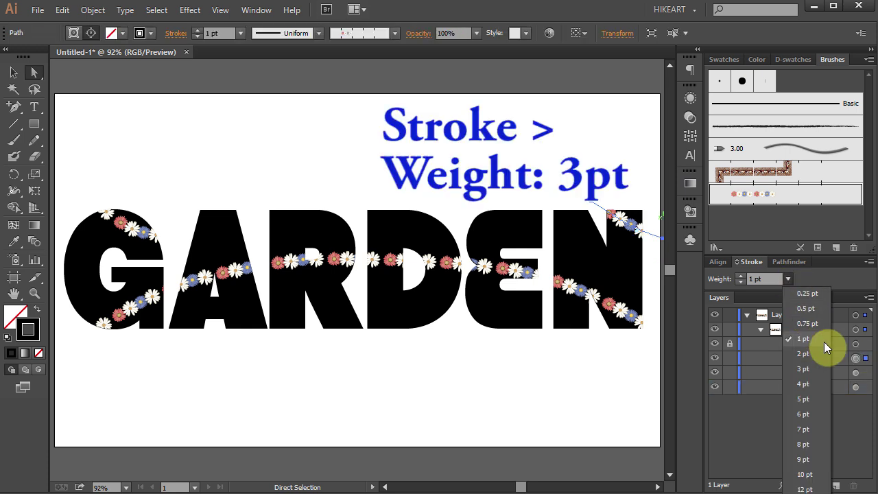
left_click(814, 368)
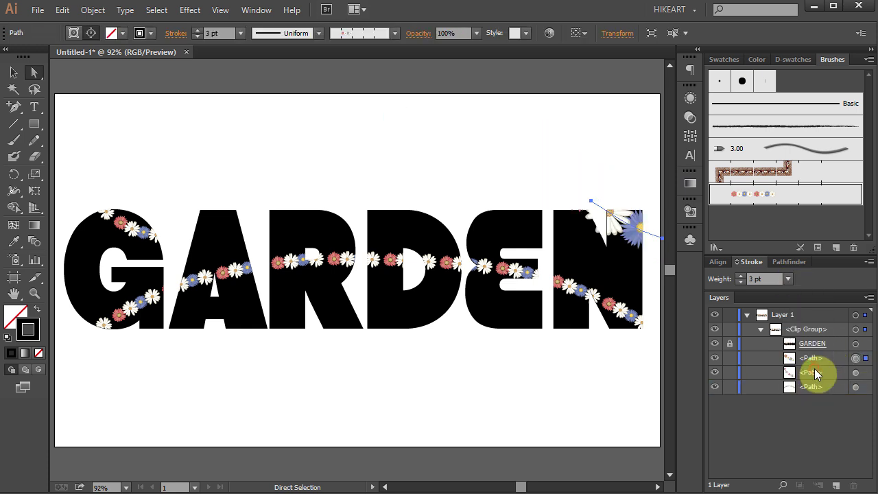
Set the G's flower stroke weight to 4 pt.
left_click(141, 222)
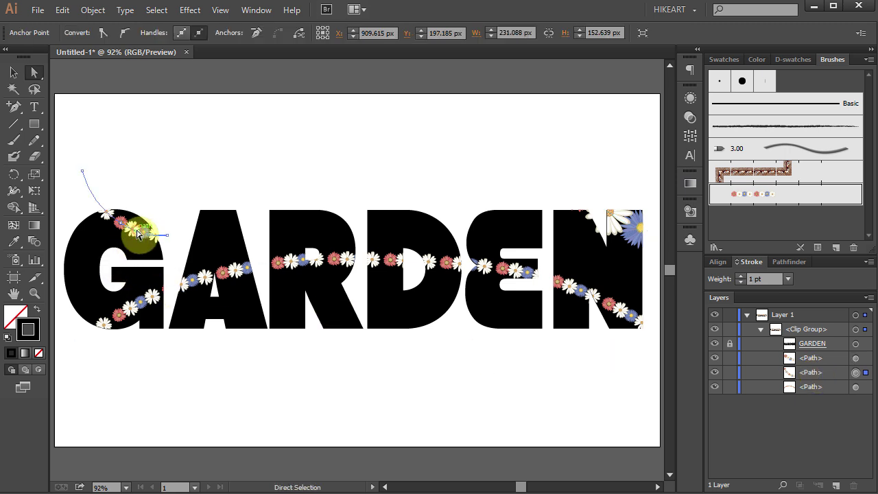
left_click(788, 279)
left_click(806, 384)
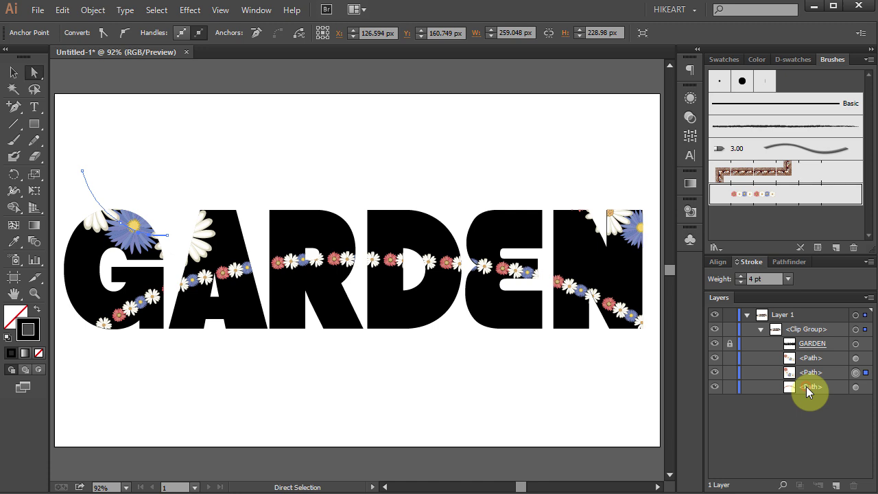
Unlock GARDEN and, with Draw Inside, paint a flower-bouquet stroke along the top of the D.
left_click(18, 142)
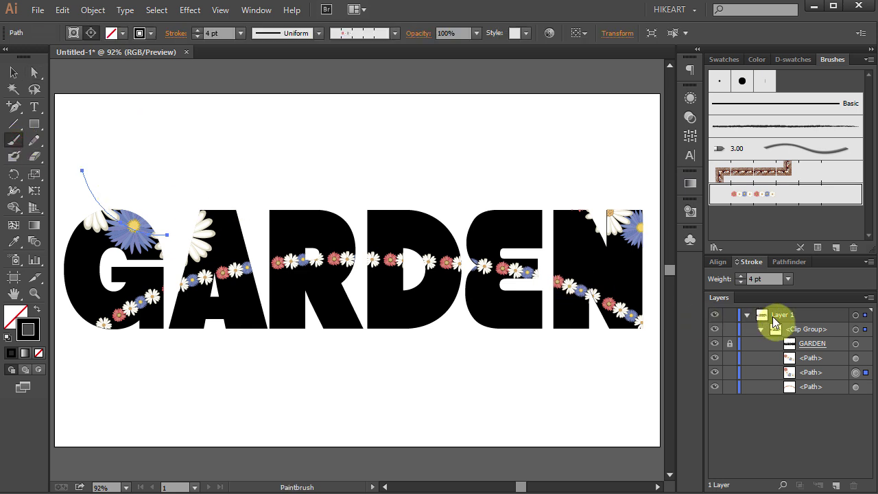
left_click(729, 344)
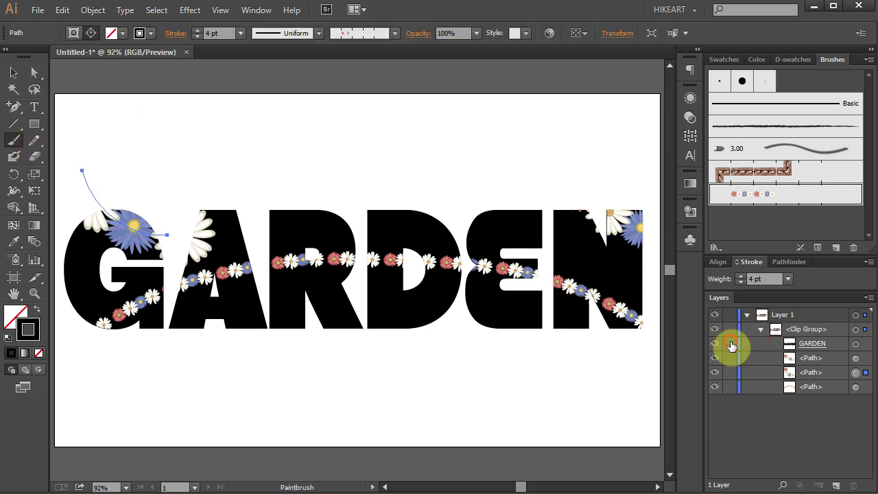
left_click(794, 342)
left_click(855, 343)
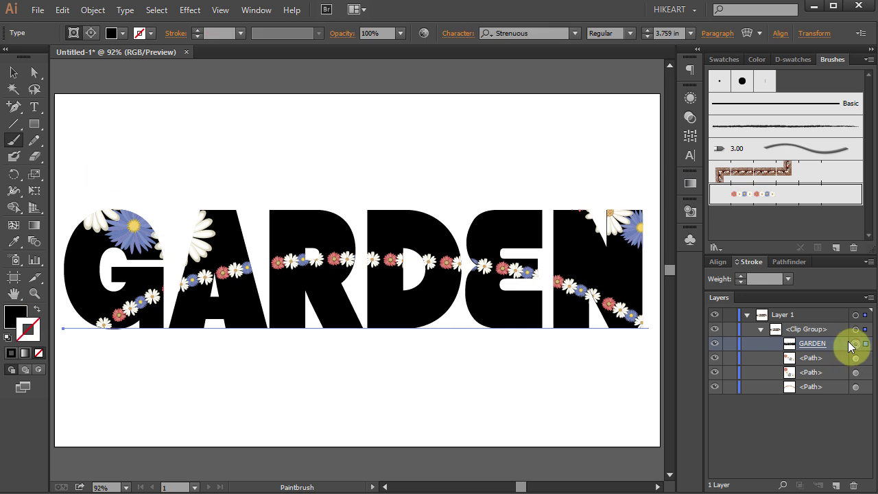
left_click(39, 370)
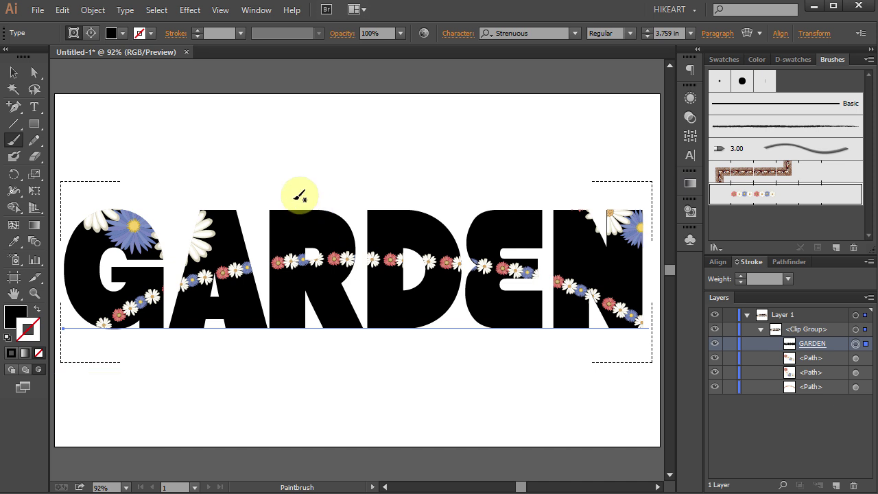
mouse_move(362, 198)
left_mouse_down()
mouse_move(444, 224)
mouse_move(490, 218)
left_mouse_up()
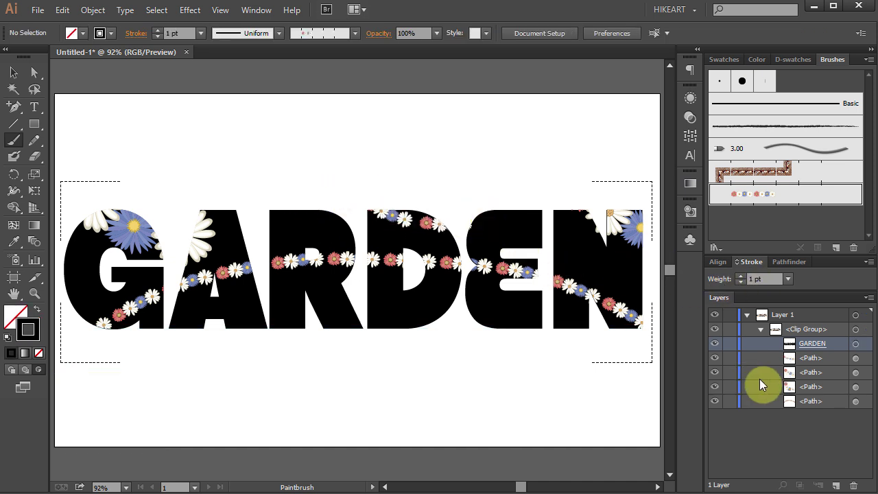
Relock GARDEN and set the D's new flower stroke to 3 pt.
left_click(35, 73)
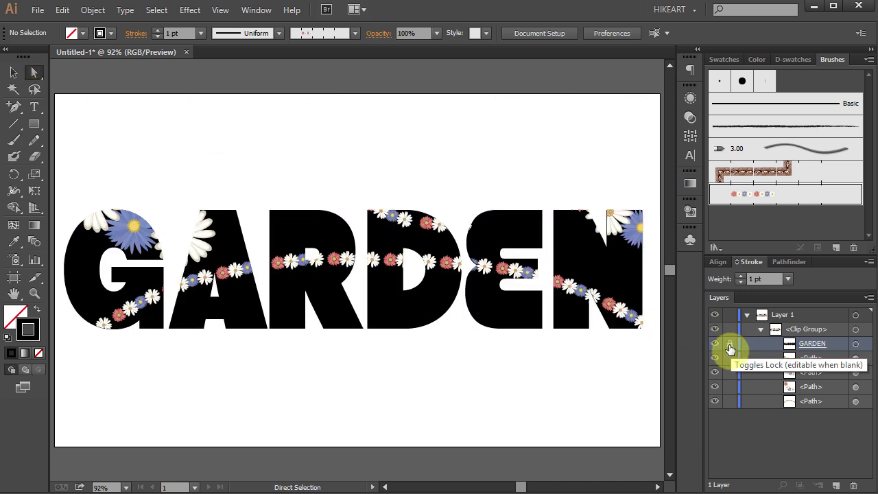
left_click(730, 345)
left_click(428, 229)
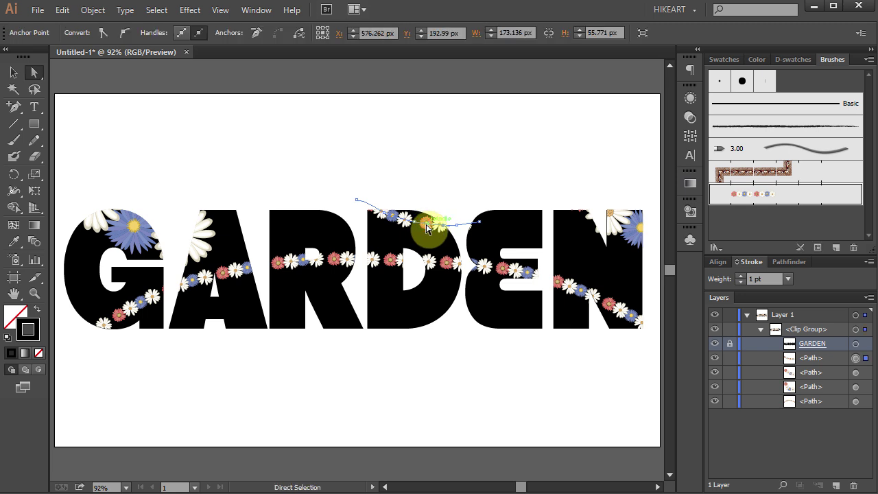
left_click(826, 358)
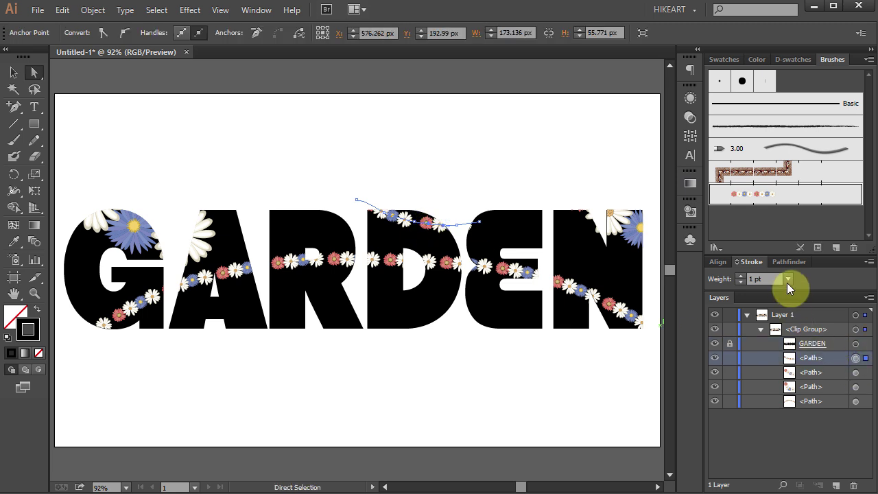
left_click(788, 279)
left_click(805, 367)
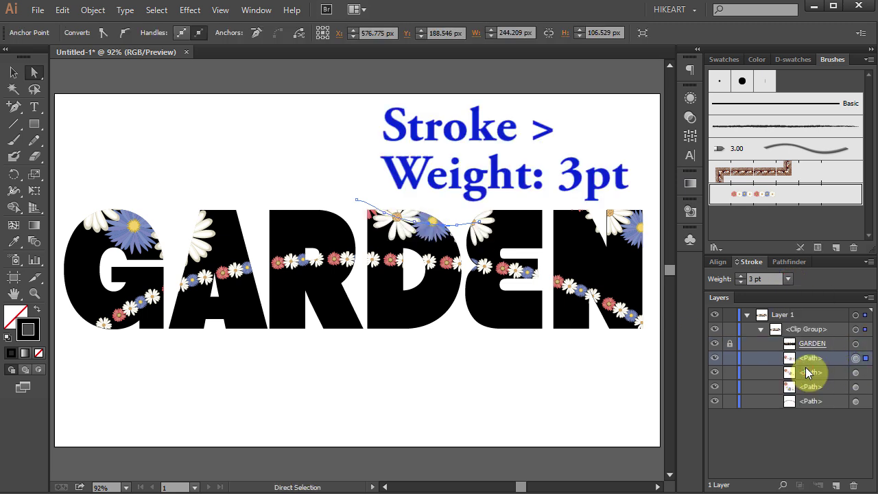
left_click(835, 358)
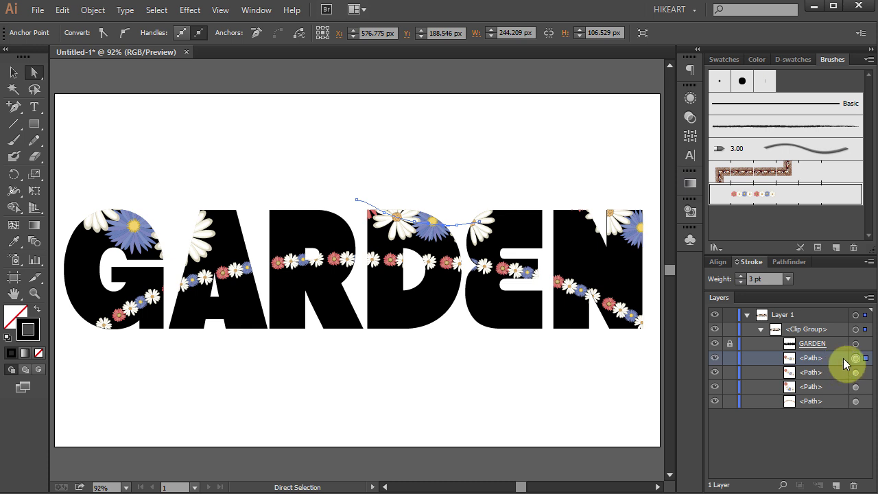
Duplicate the D's 3 pt flower path and tilt the copy across the tops of A and R.
left_click_drag(840, 362, 837, 483)
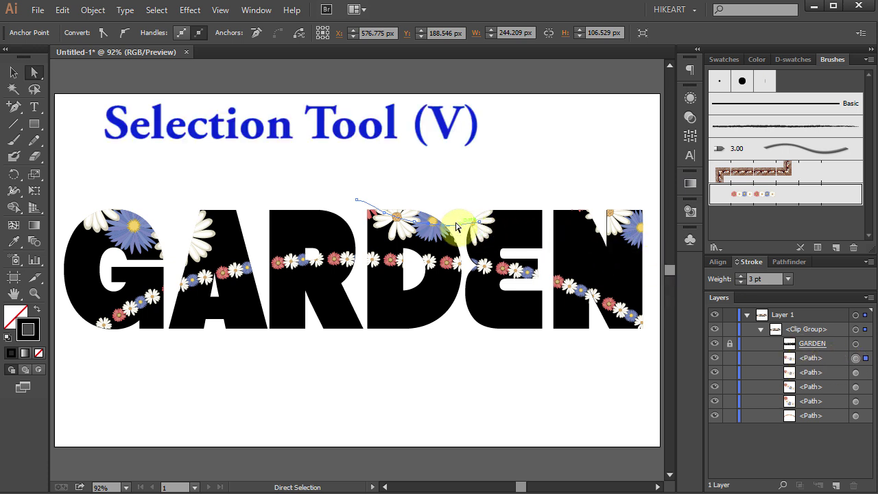
left_click(14, 72)
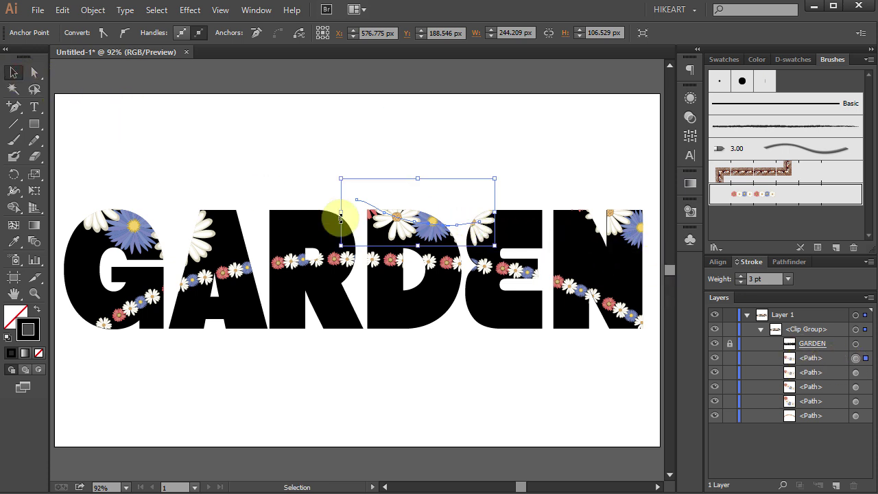
left_click_drag(446, 221, 305, 222)
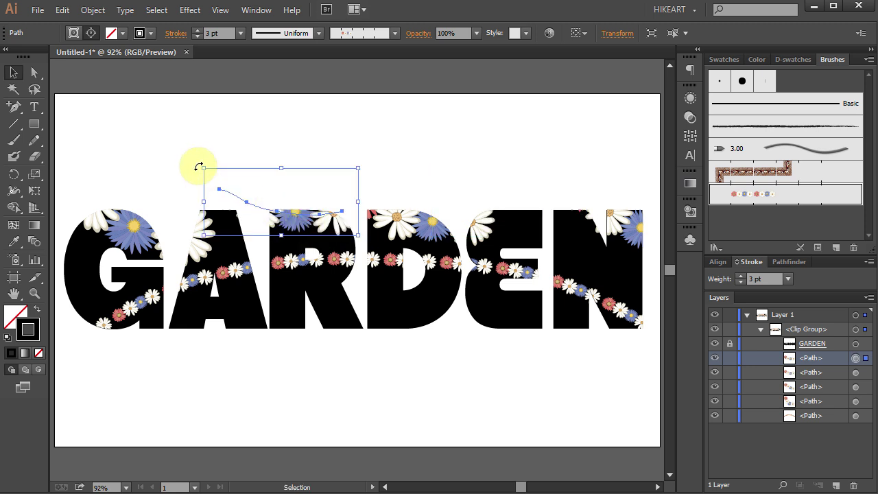
left_click_drag(198, 166, 315, 120)
left_click_drag(294, 186, 314, 215)
left_click_drag(384, 159, 310, 225)
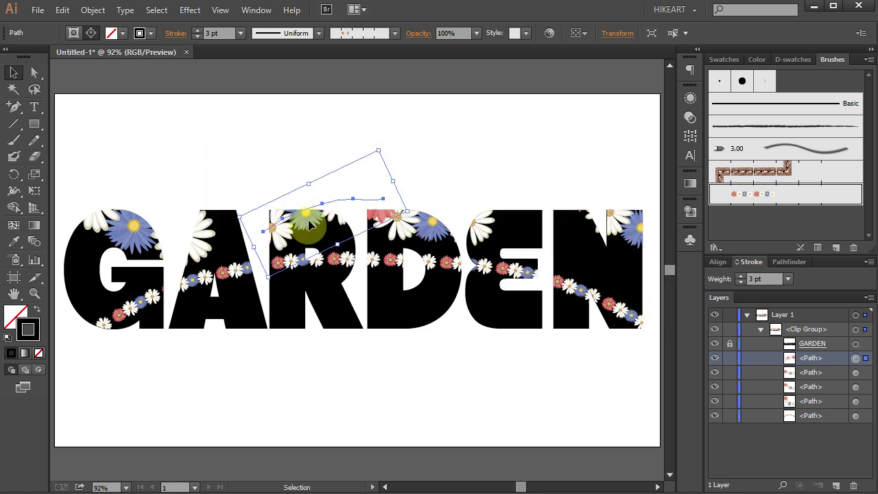
left_click(647, 356)
left_click(34, 73)
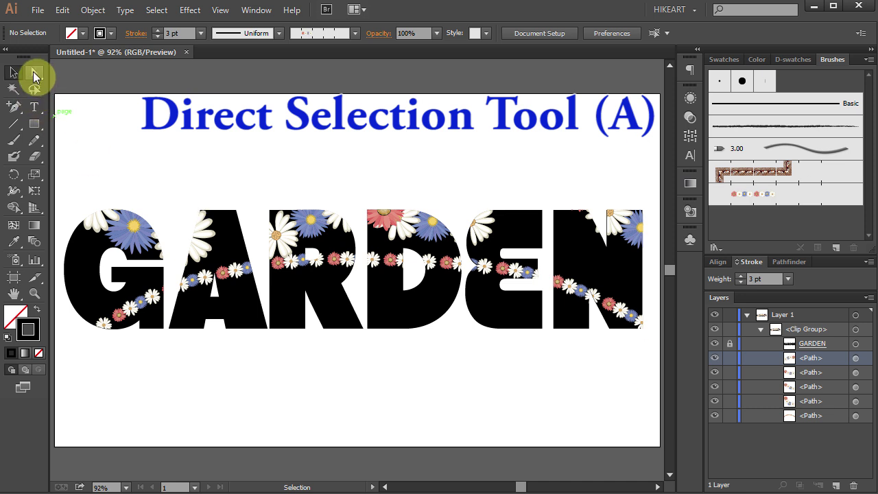
Fill the bottom curved path under the lettering with green #3CC800.
left_click(642, 328)
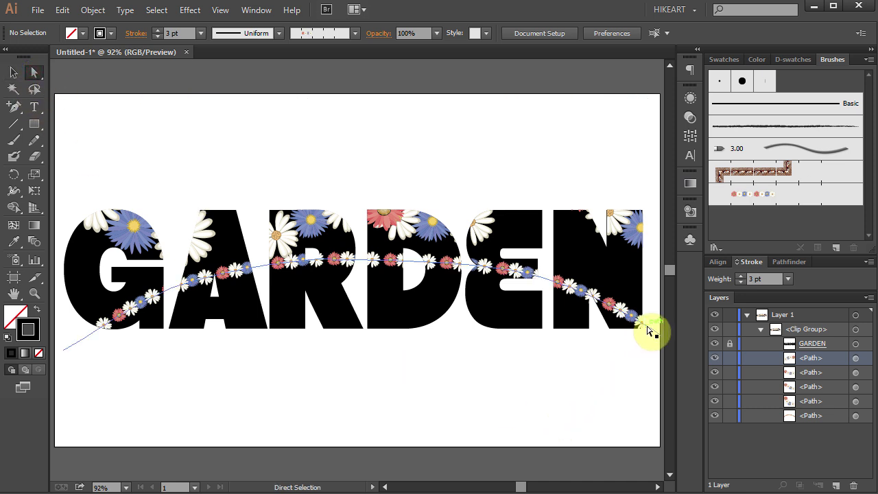
left_click(646, 330)
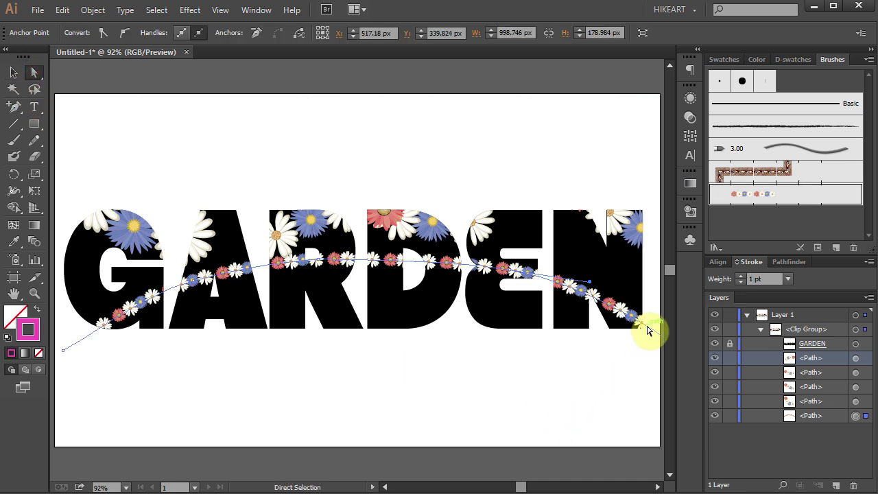
left_click(842, 417)
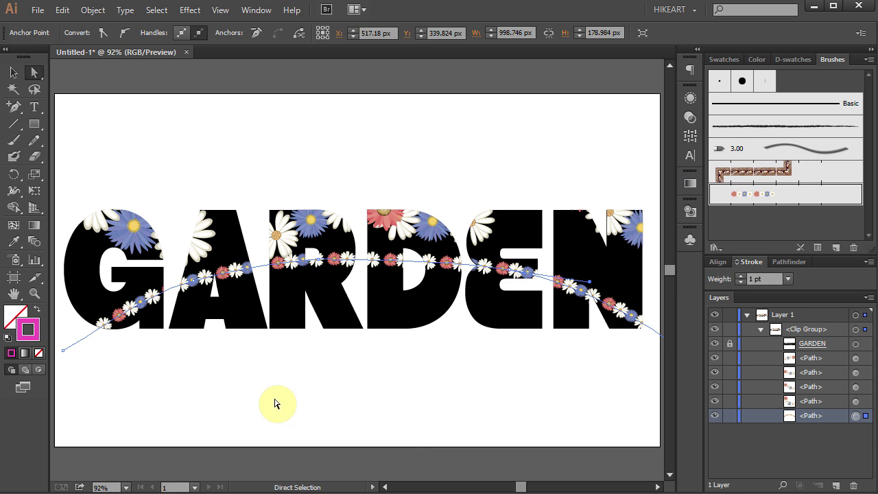
left_click(20, 315)
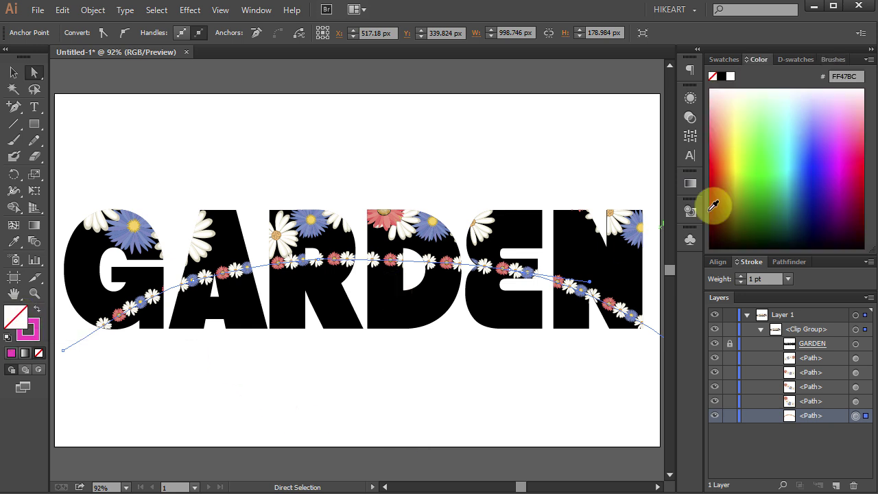
left_click(752, 189)
left_click(755, 177)
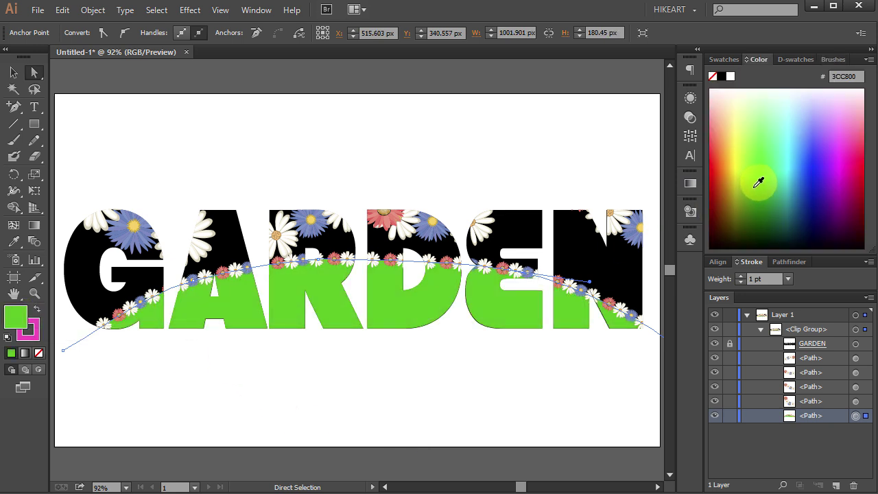
left_click(644, 391)
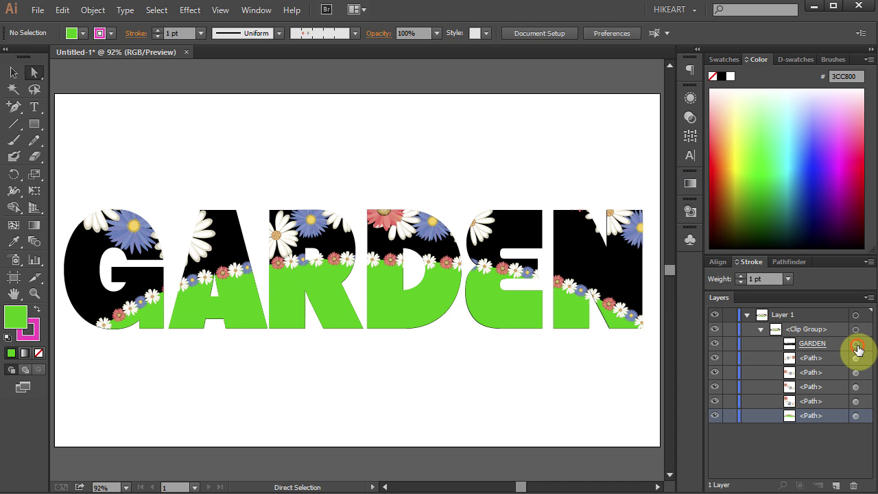
Fill the GARDEN lettering with blue #0700CF.
left_click(856, 344)
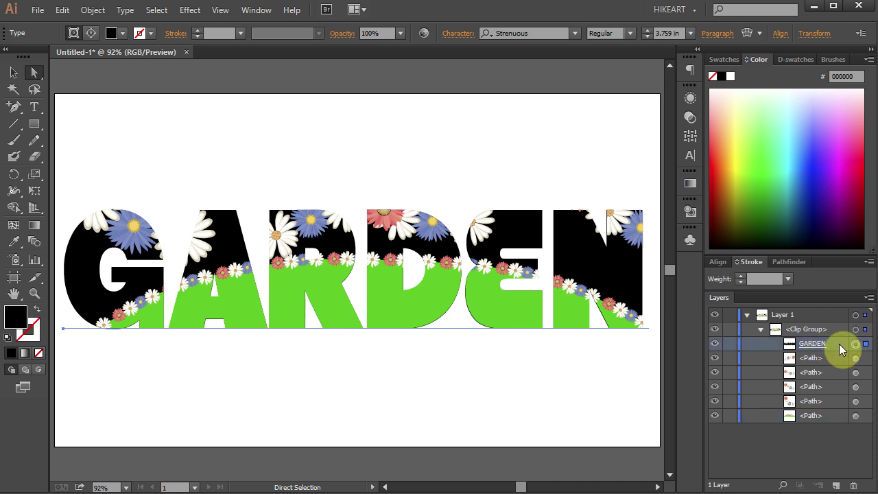
left_click(15, 317)
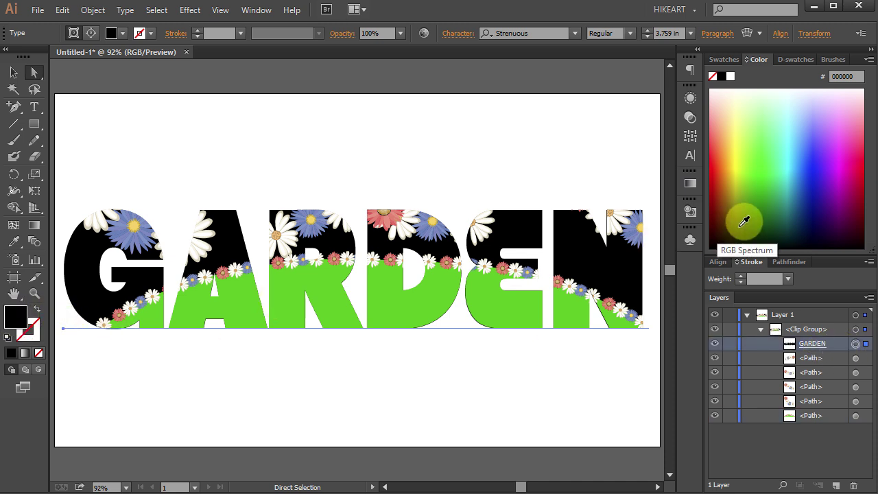
left_click(816, 178)
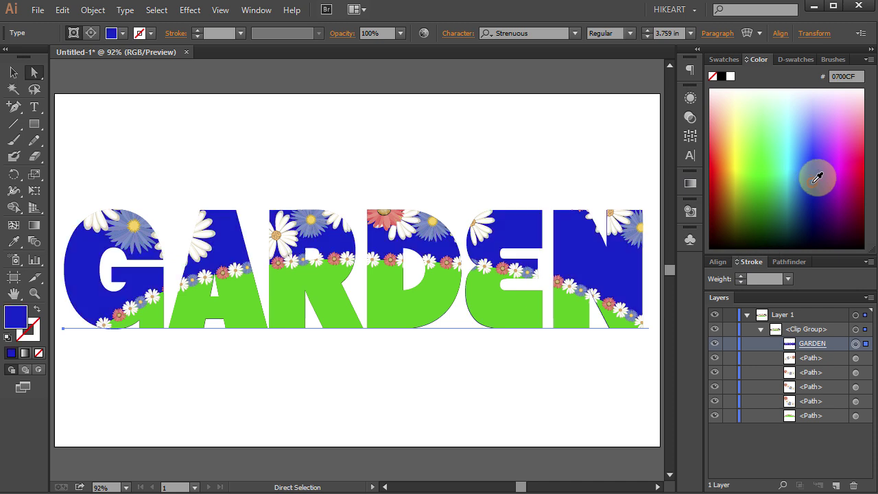
left_click(541, 408)
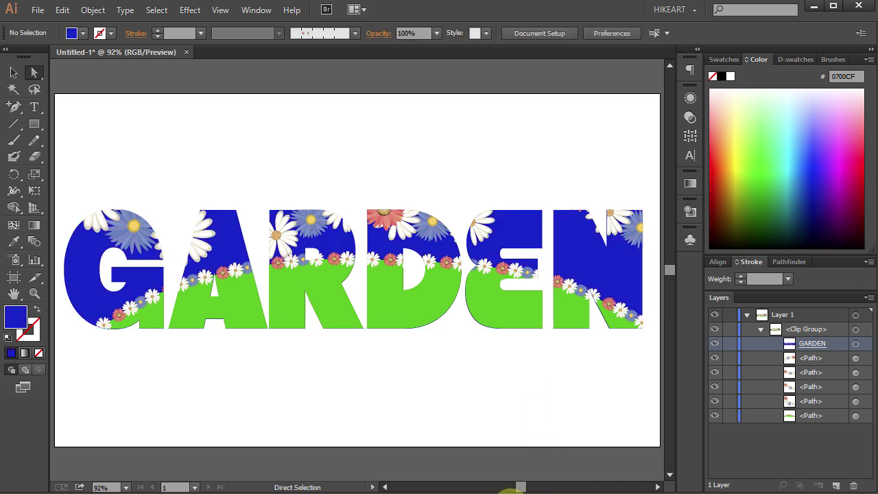